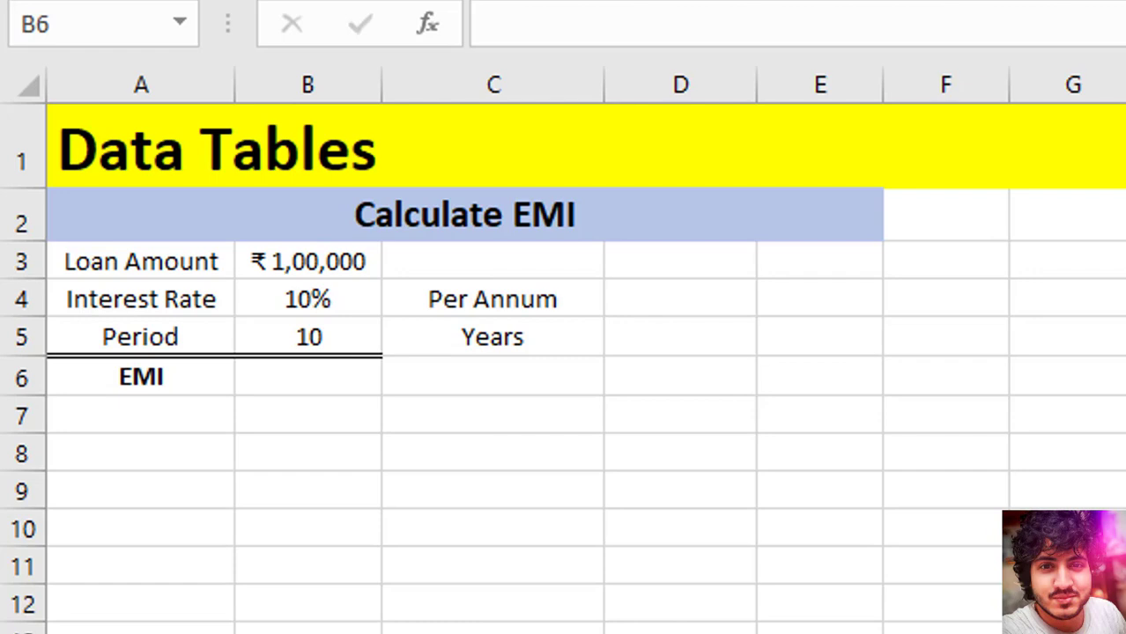
- Enter =PMT(B4/12,B5*12,-B3) in B6 to calculate the monthly EMI of ₹1,322
left_click(247, 389)
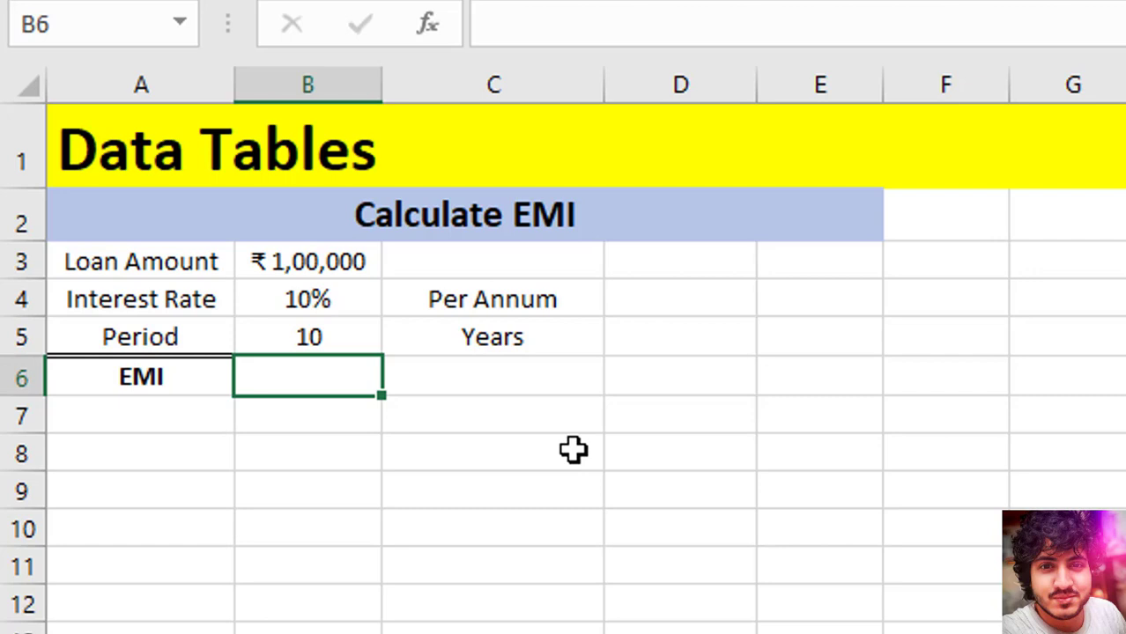
type("=PMT")
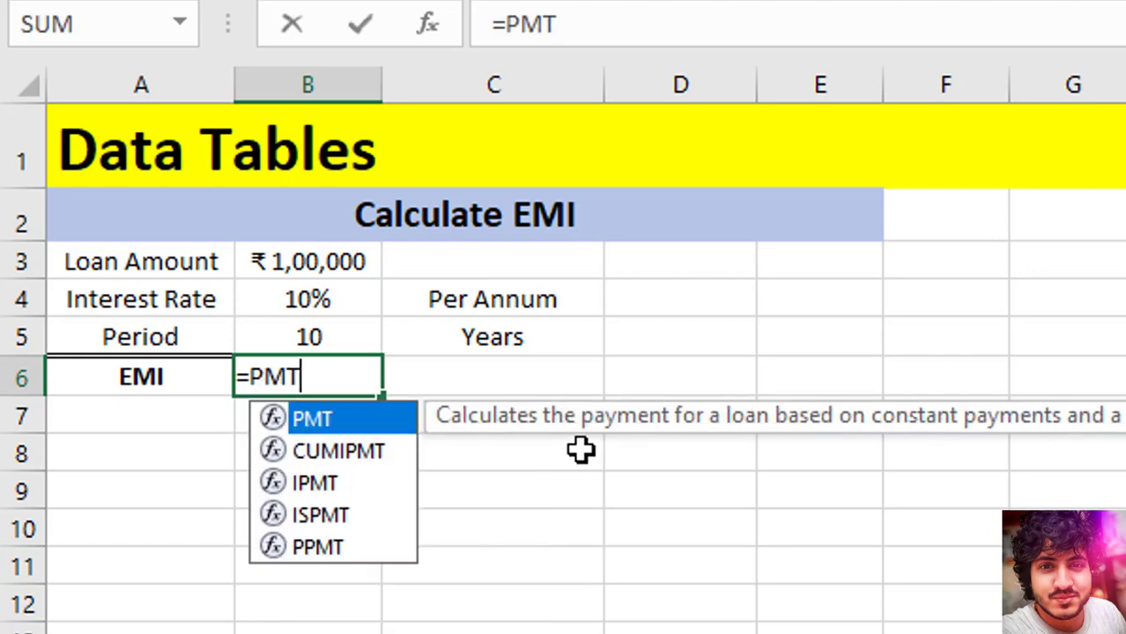
type("(")
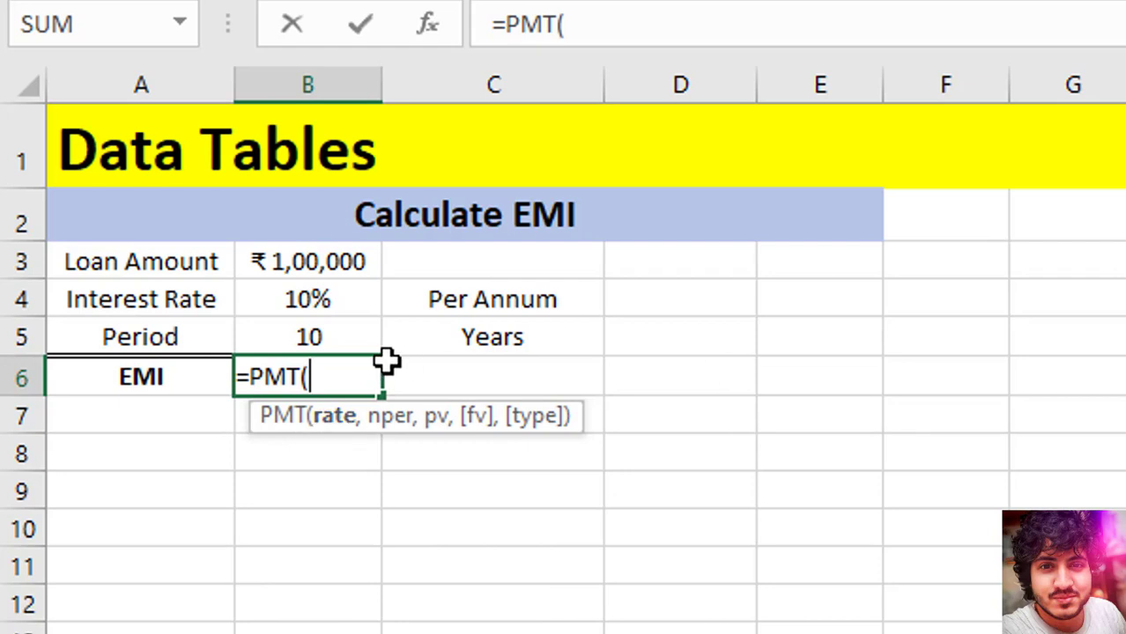
left_click(338, 301)
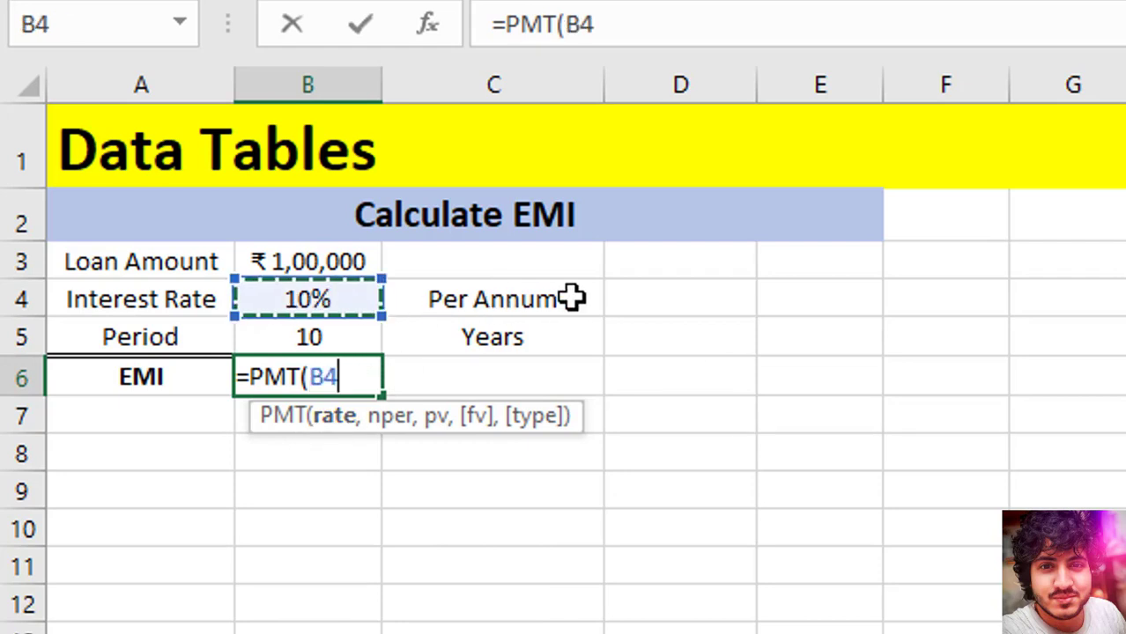
type("/")
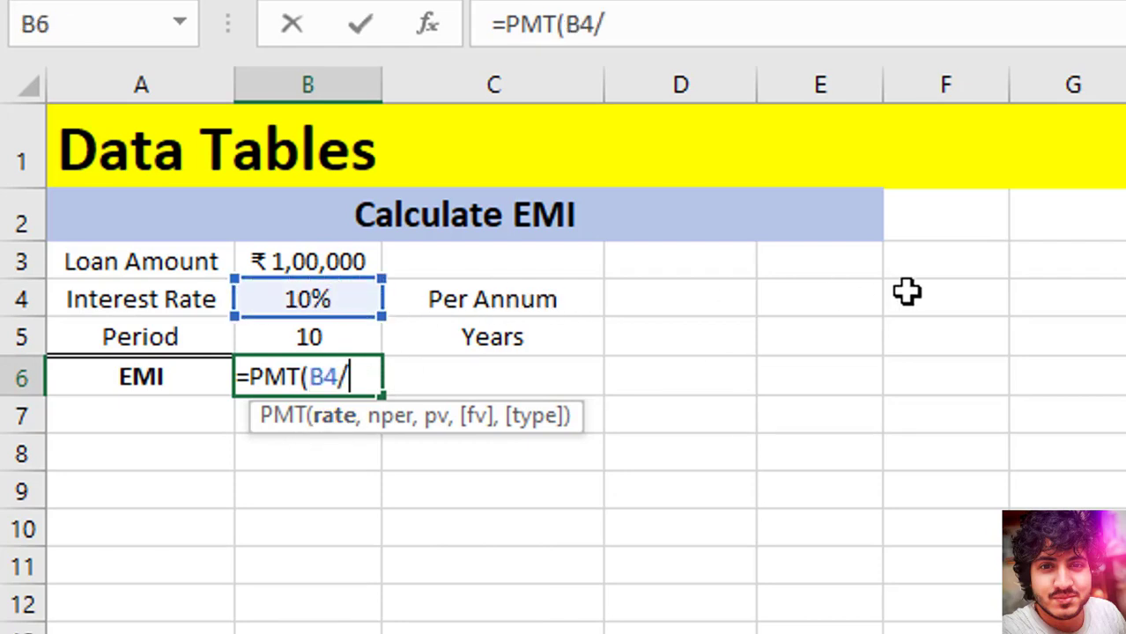
type("12,")
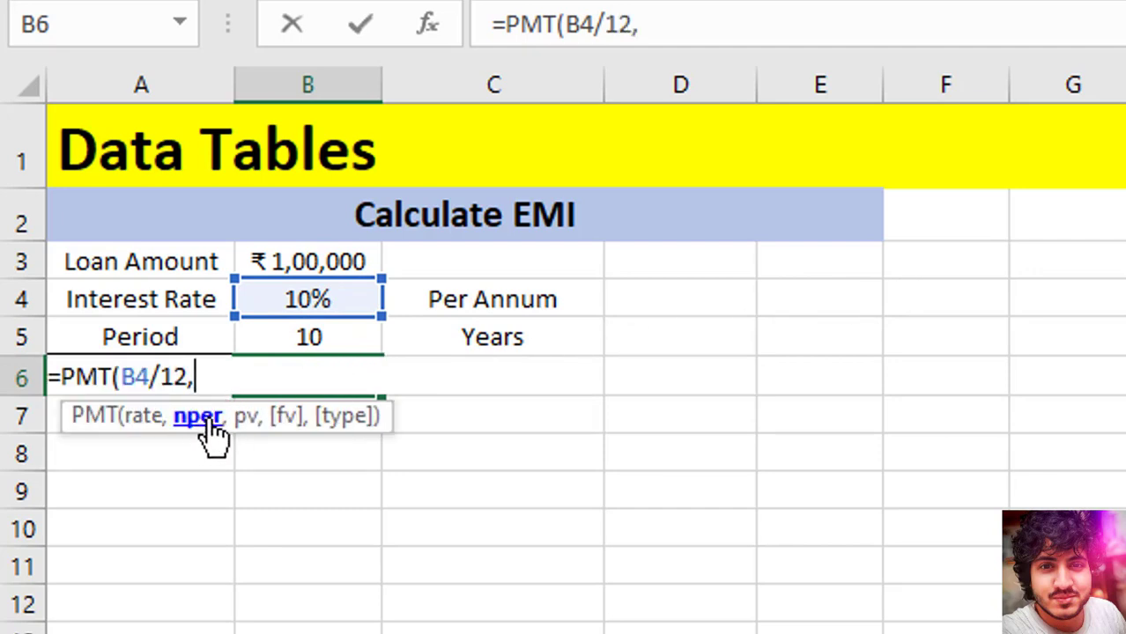
left_click(304, 337)
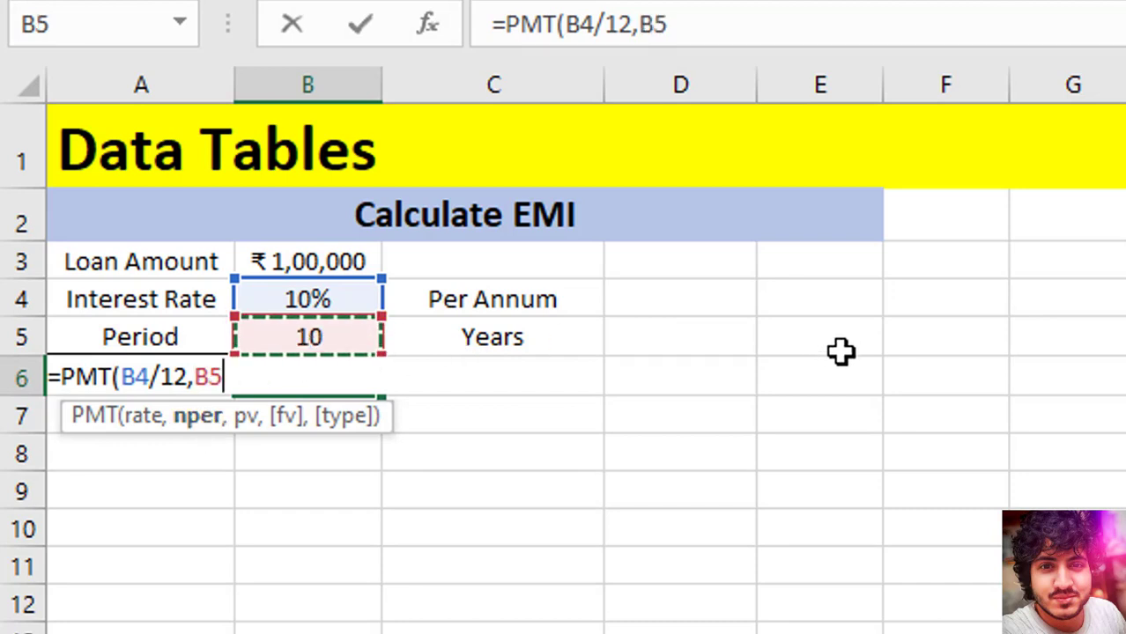
type("*12")
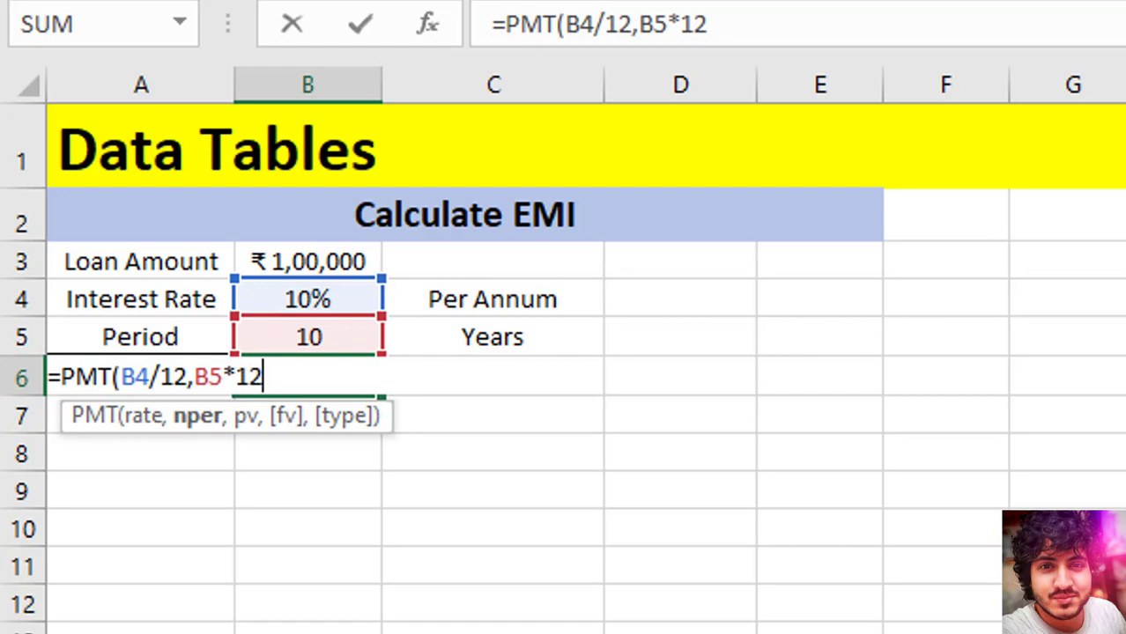
type(",-")
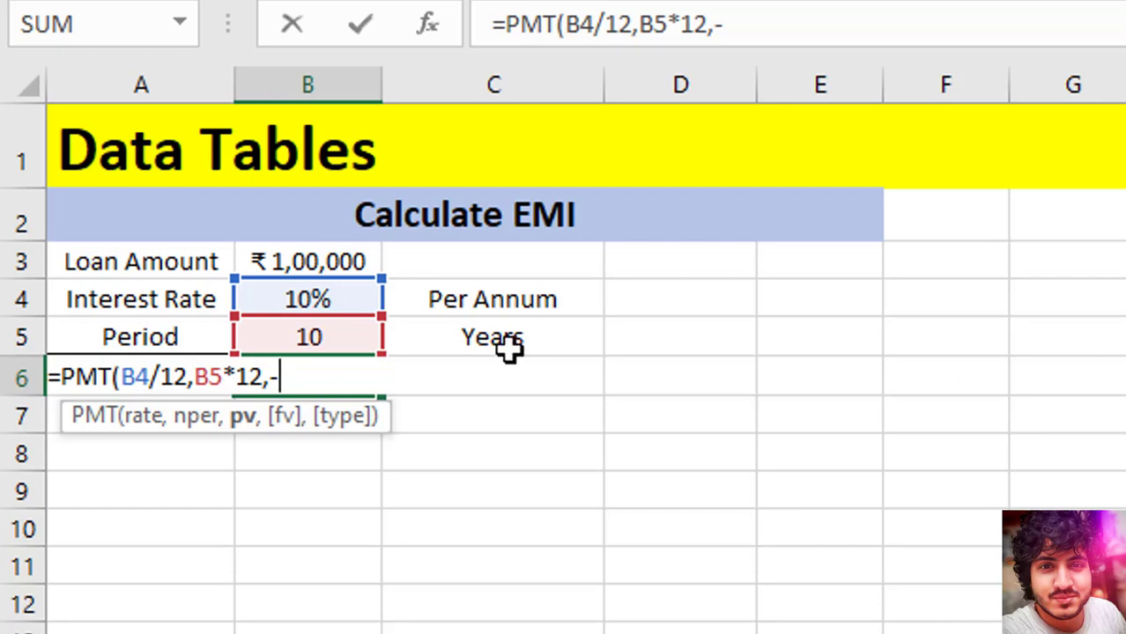
left_click(308, 261)
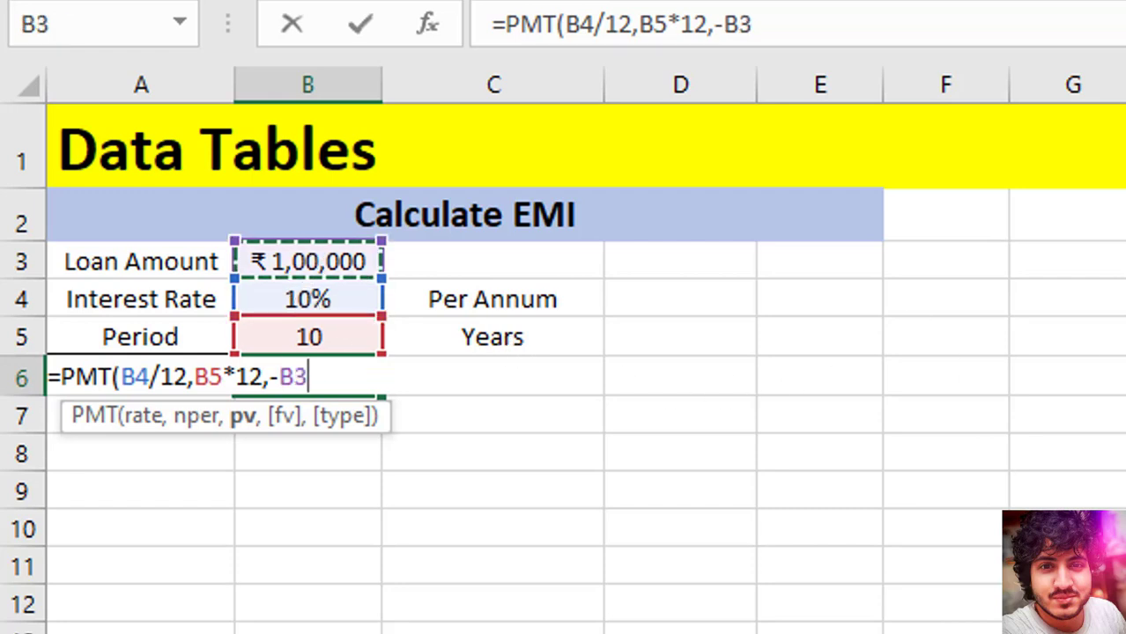
type(")")
key("Return")
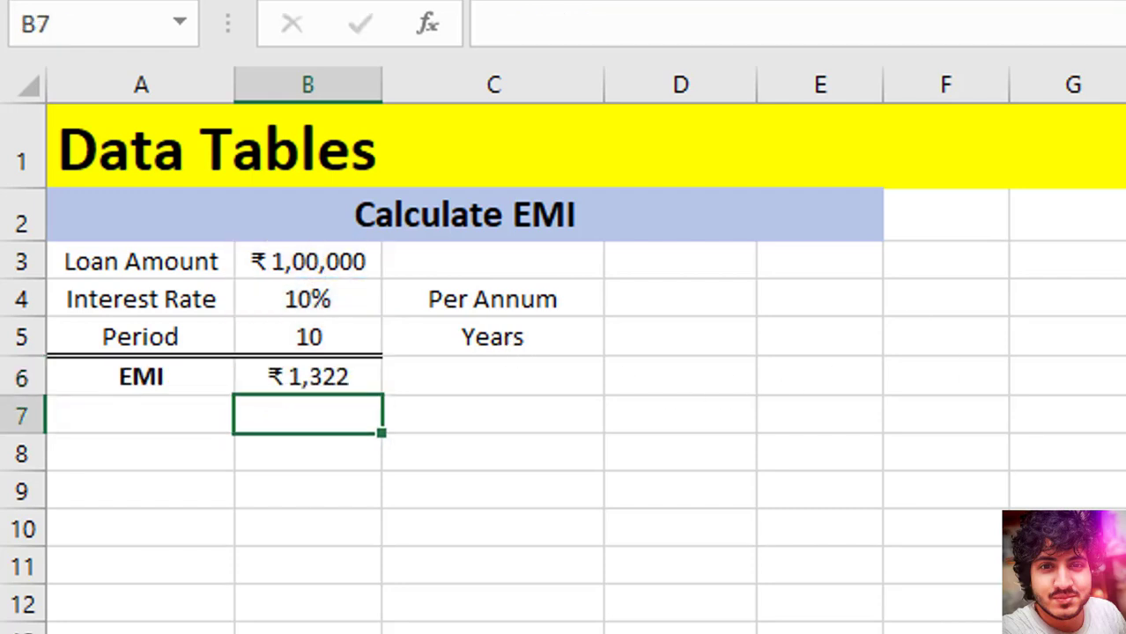
left_click(329, 379)
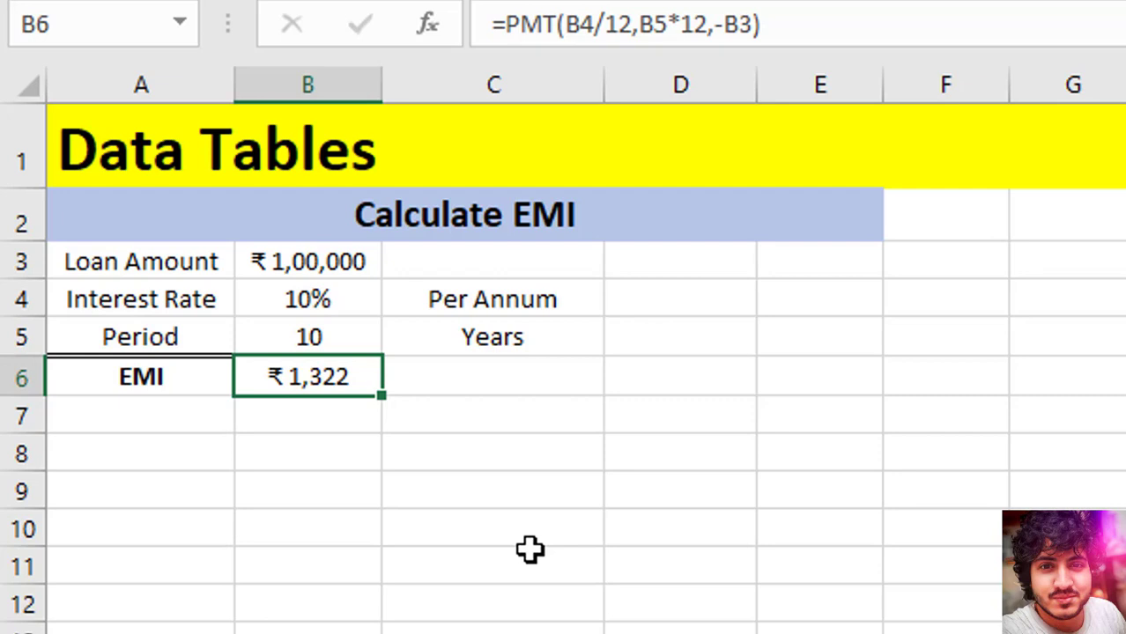
- Copy the ₹1,00,000 loan amount from B3 into A9
left_click(160, 492)
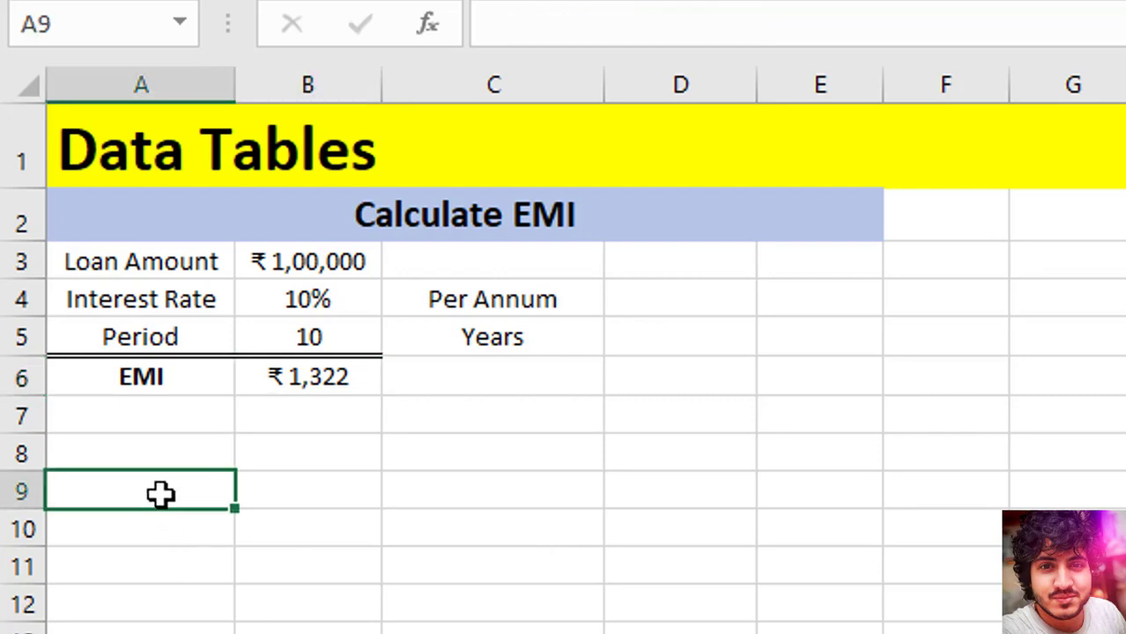
left_click(303, 268)
key("ctrl+c")
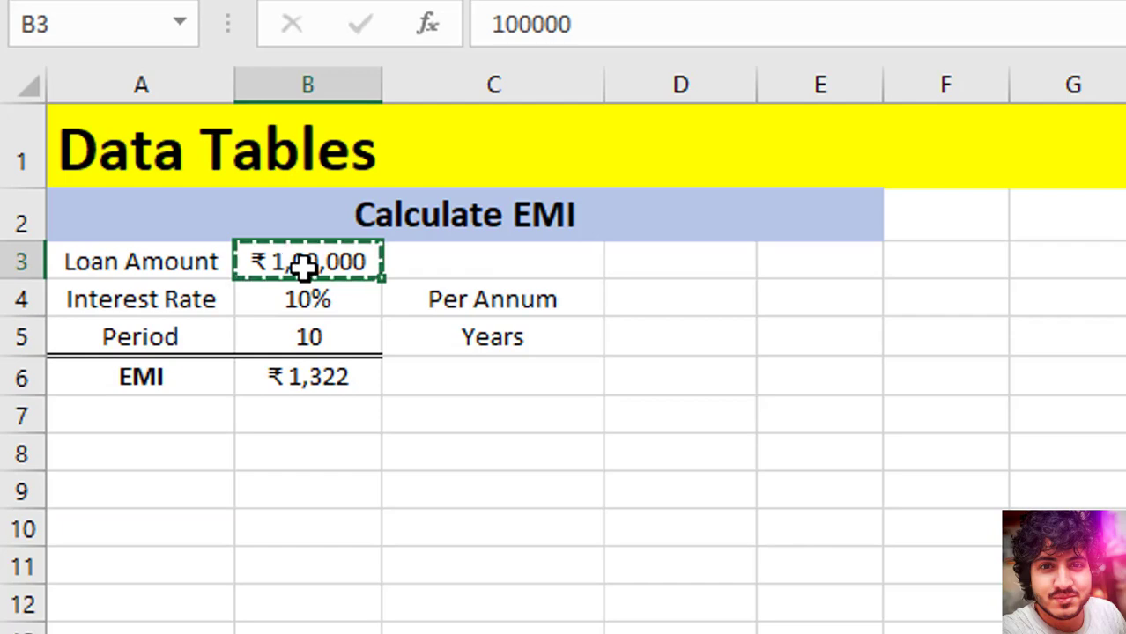
left_click(141, 520)
left_click(150, 488)
key("ctrl+v")
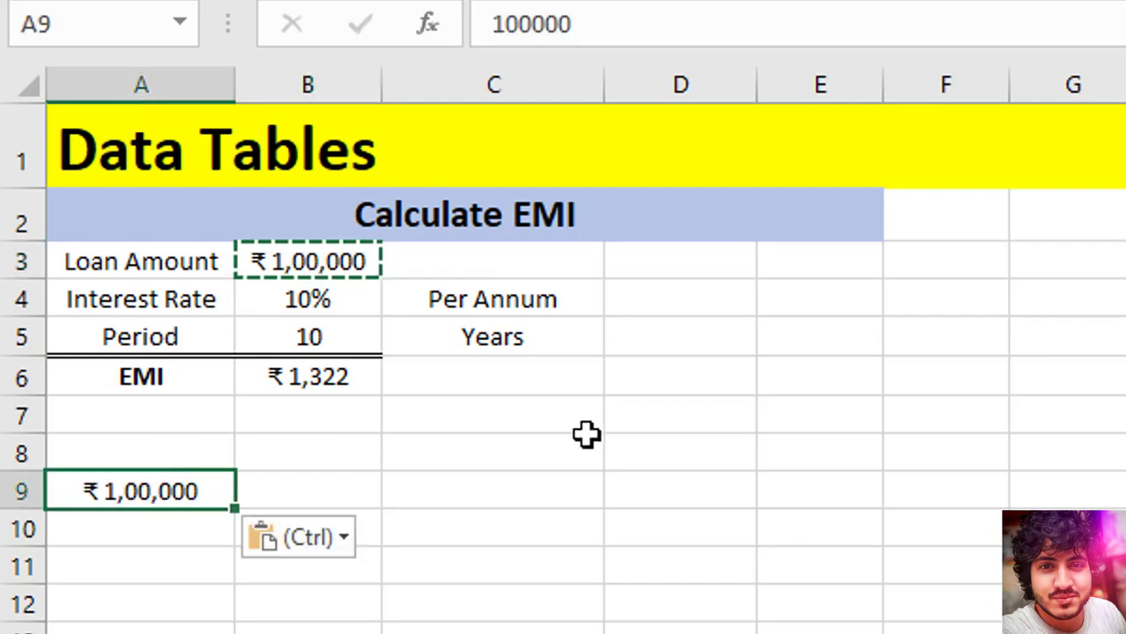
key("Escape")
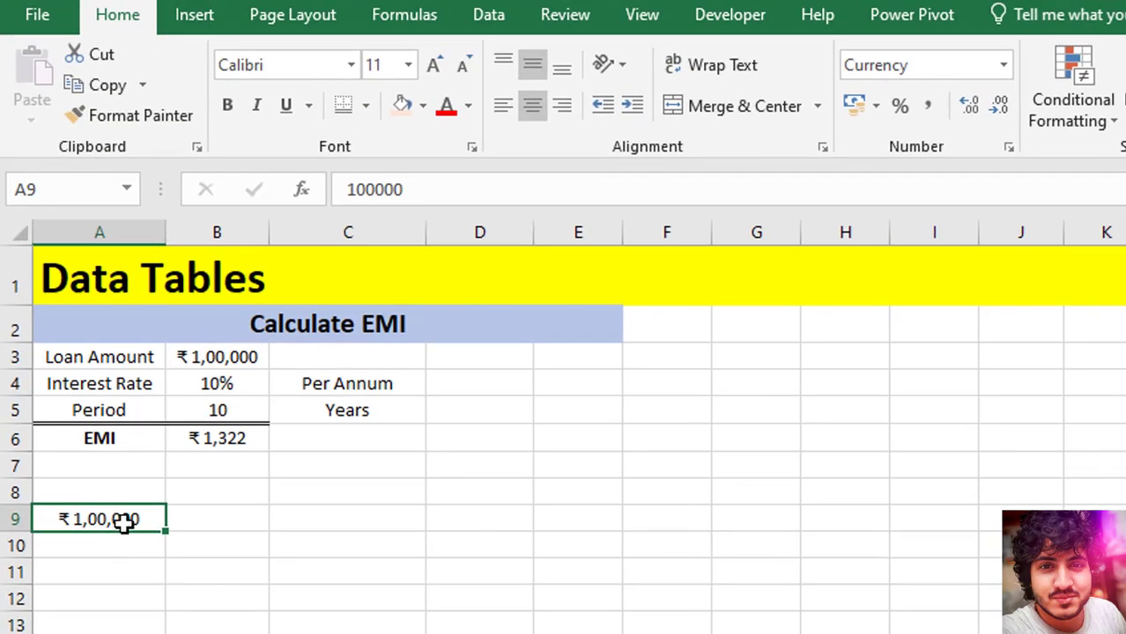
- Enter 150000 in A10, apply A9's rupee format to it, and fill the series down to ₹6,00,000 in A19
left_click(121, 536)
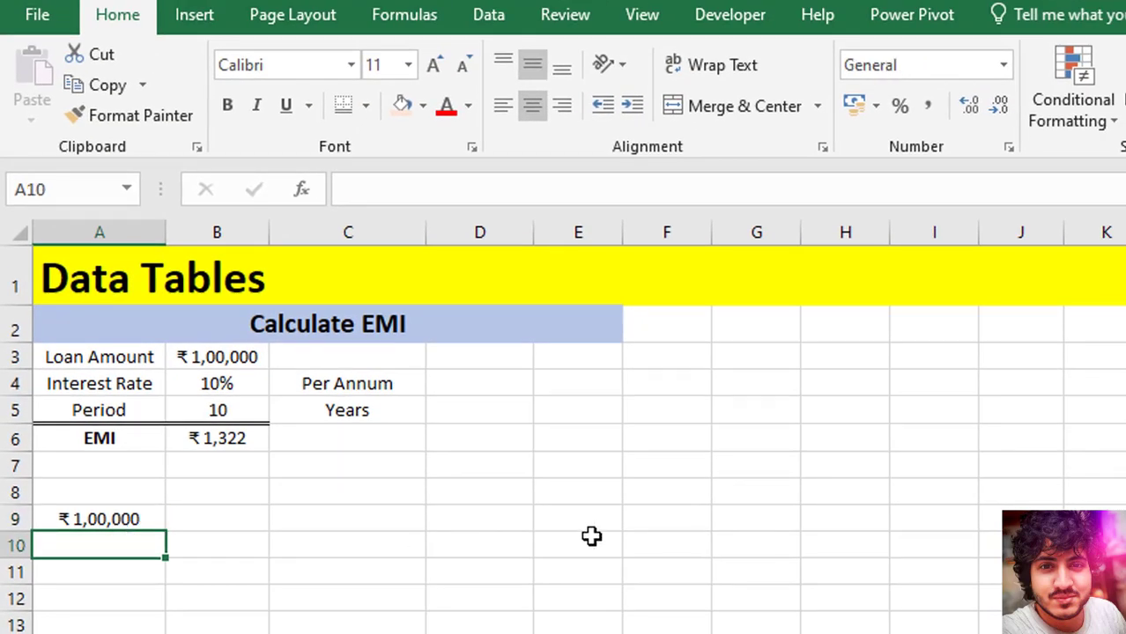
type("150")
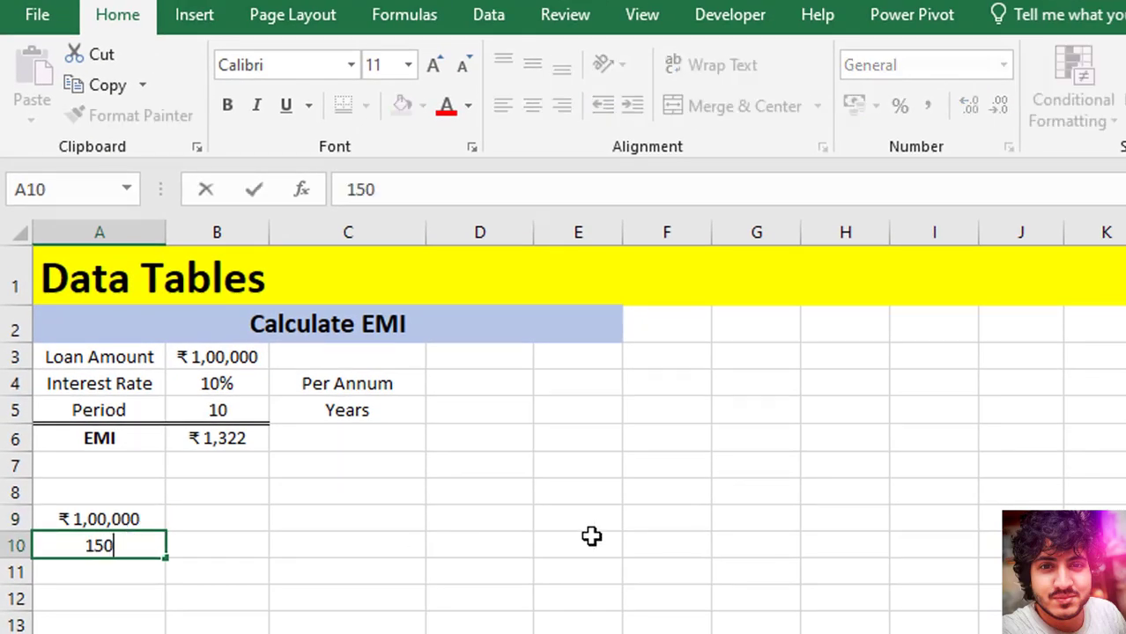
type("000")
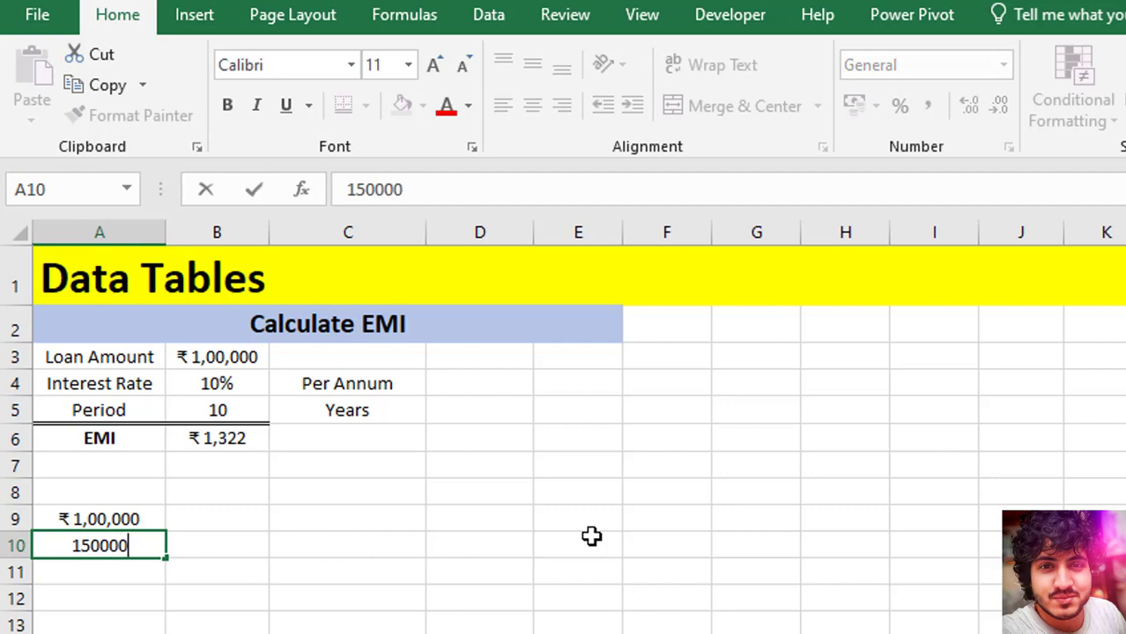
key("Return")
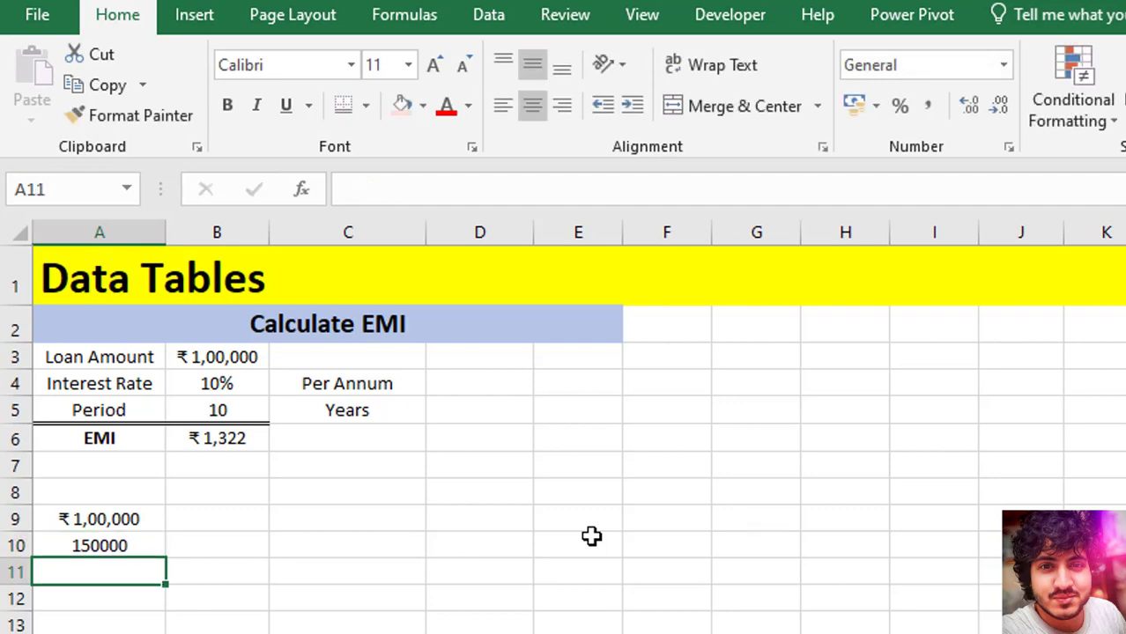
key("Up")
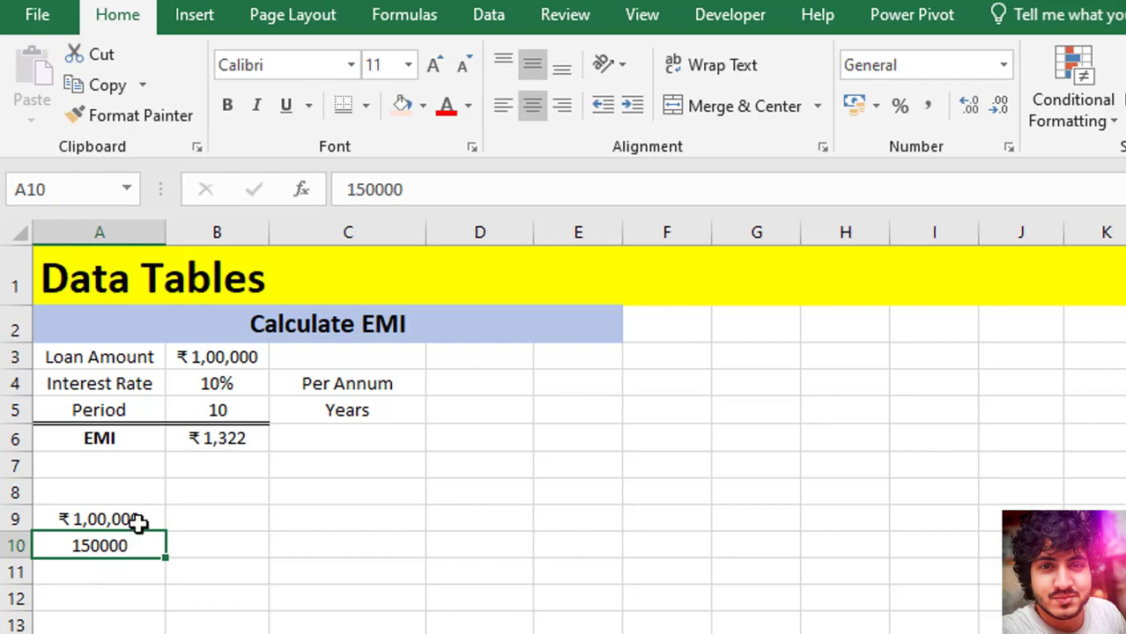
left_click(138, 520)
left_click(150, 115)
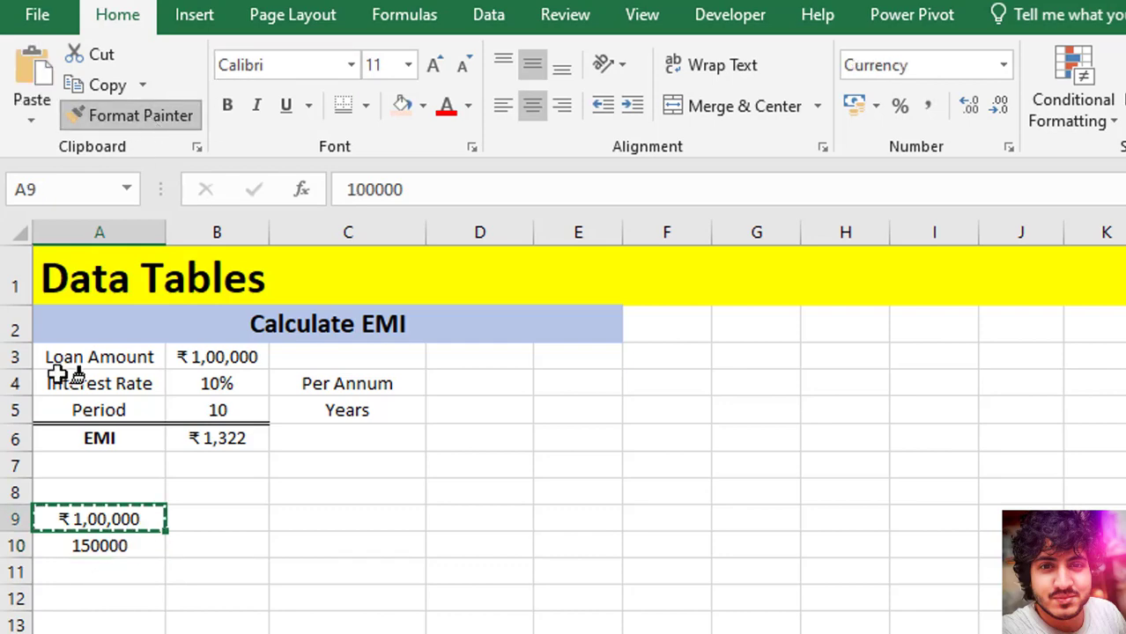
left_click(76, 544)
left_click(132, 522)
mouse_move(132, 522)
left_mouse_down()
mouse_move(155, 548)
mouse_move(124, 598)
mouse_move(127, 626)
left_mouse_up()
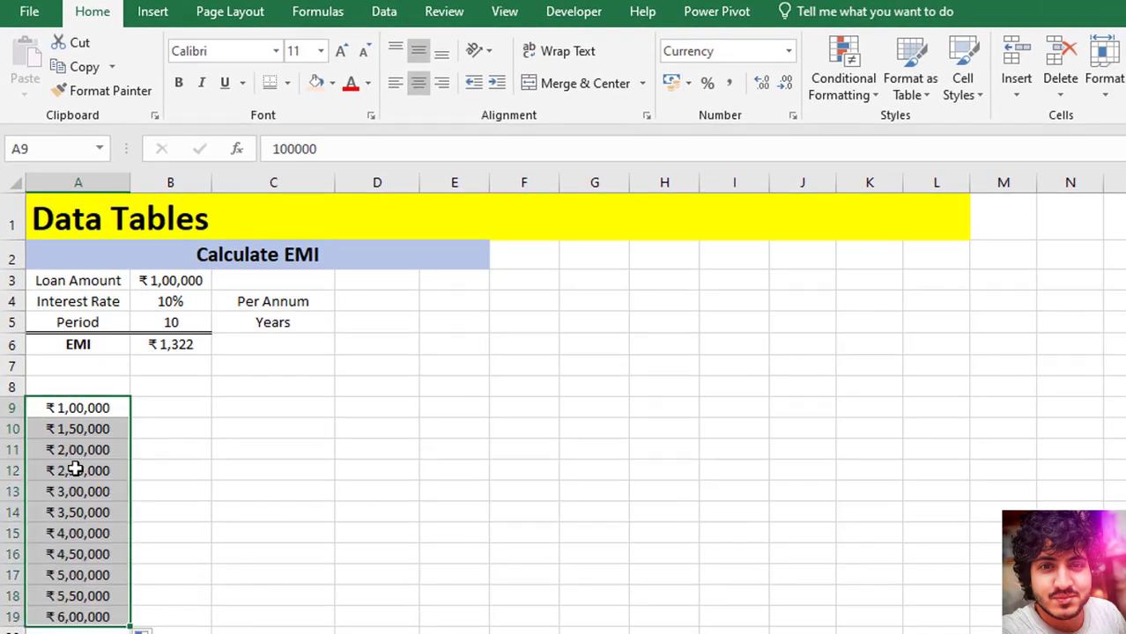
left_click_drag(103, 411, 91, 620)
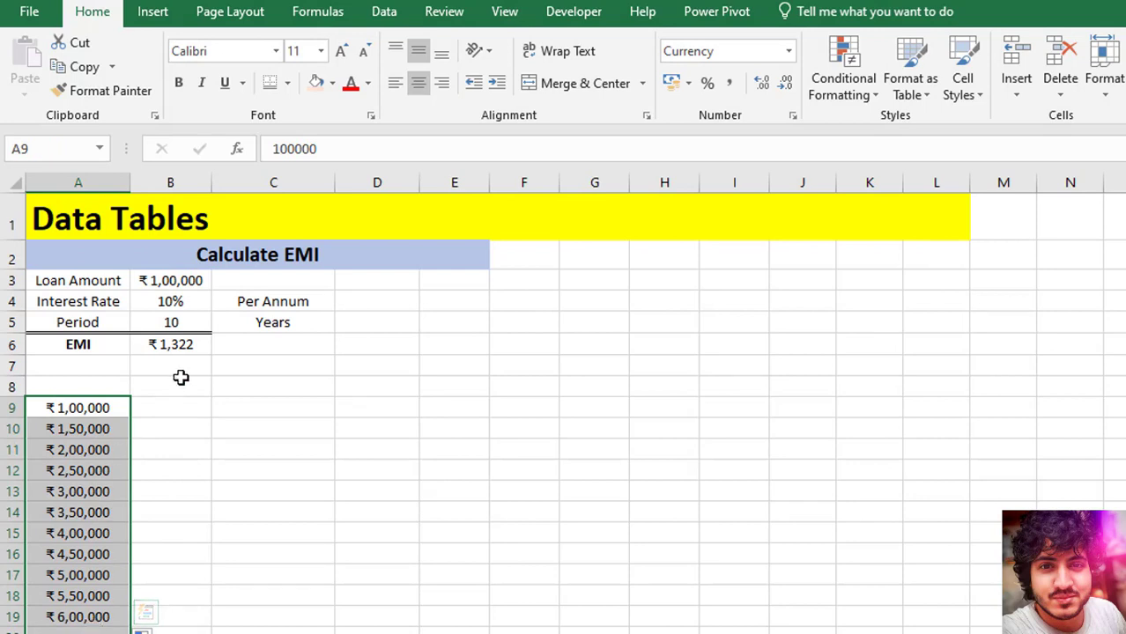
- Link B8 to the EMI in B6 with =B6, showing ₹1,322
left_click(180, 346)
left_click(167, 382)
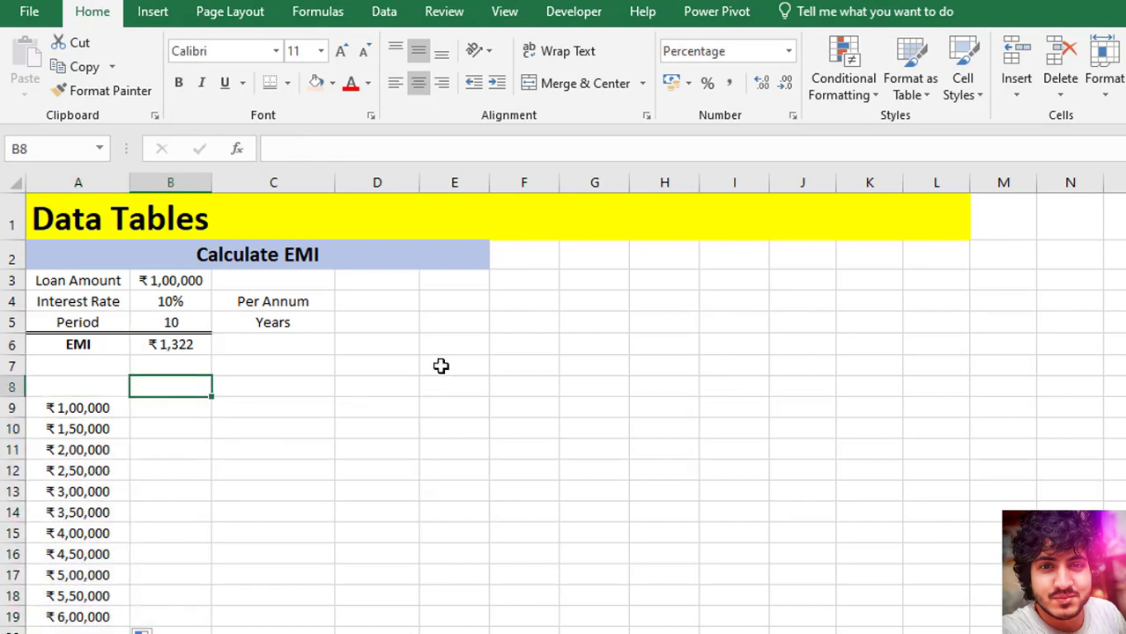
type("=")
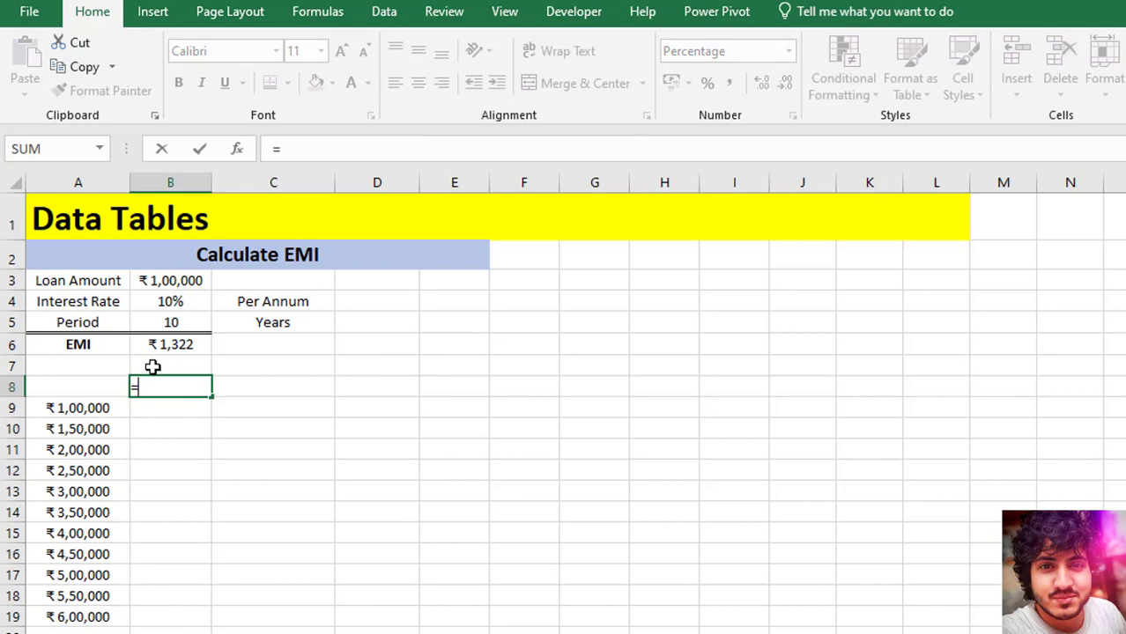
left_click(157, 345)
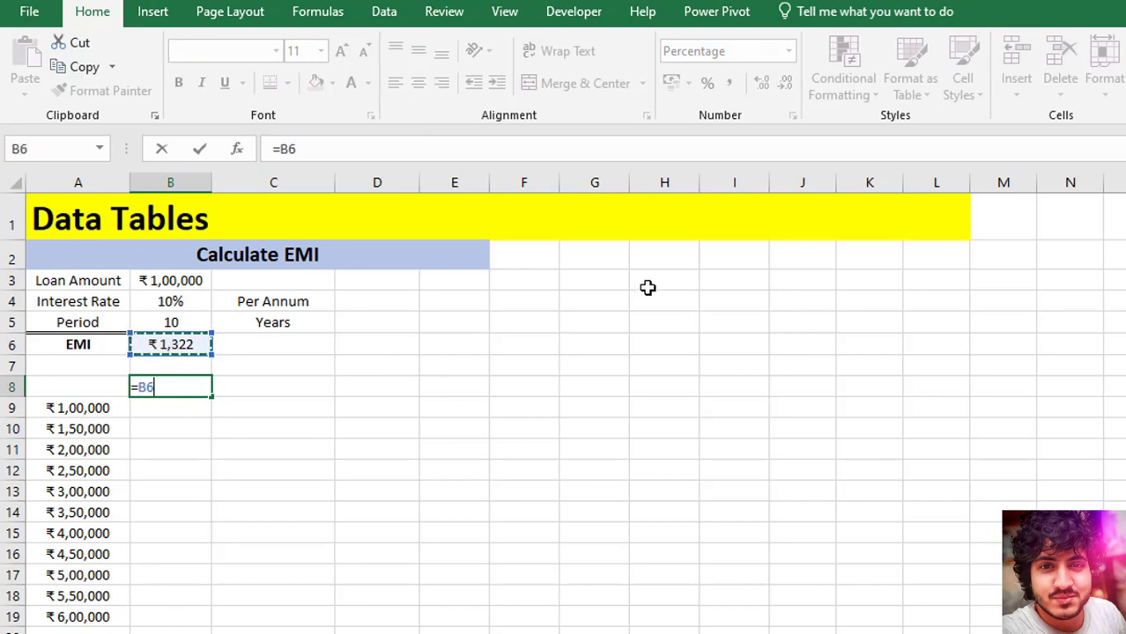
key("Return")
- Select A8:B19 as the data table range
left_click_drag(111, 385, 148, 617)
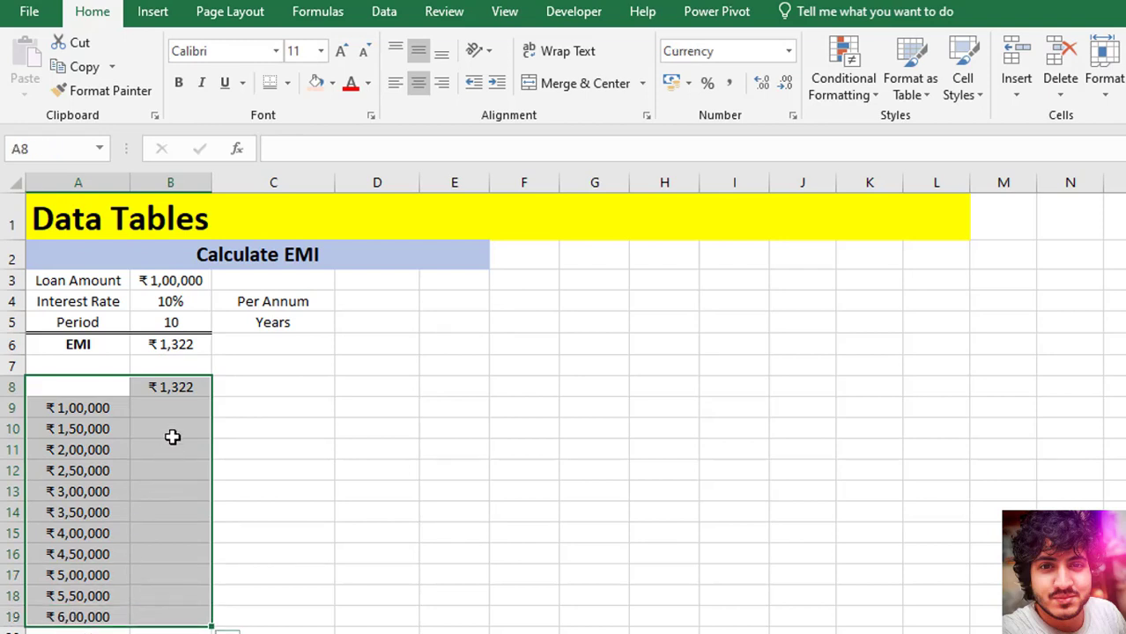
left_click_drag(189, 406, 179, 574)
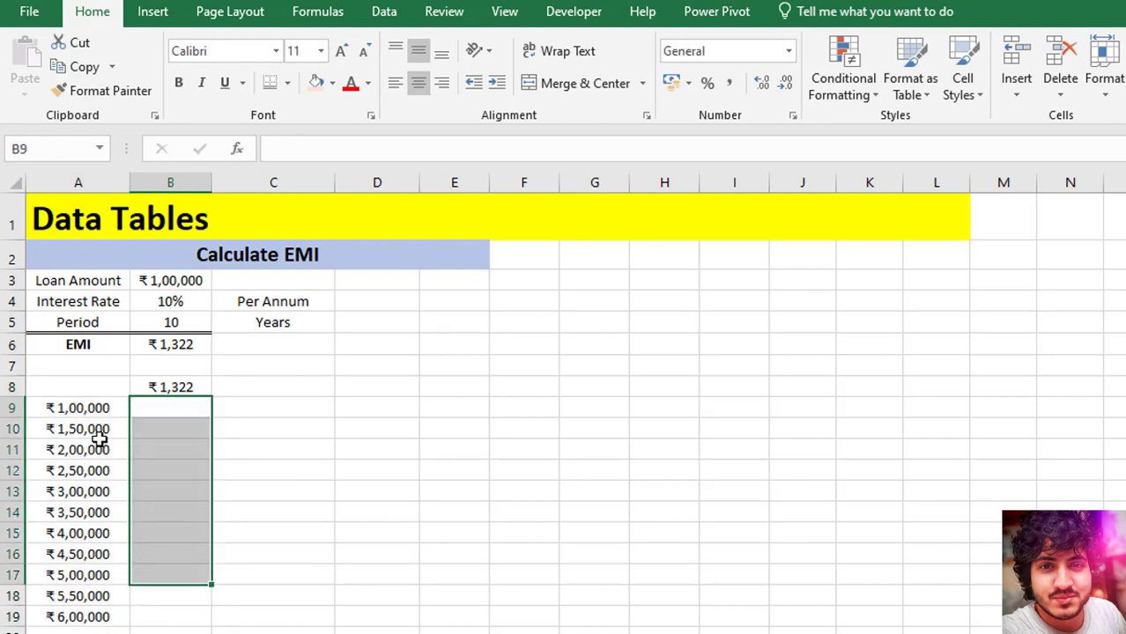
left_click_drag(97, 410, 88, 622)
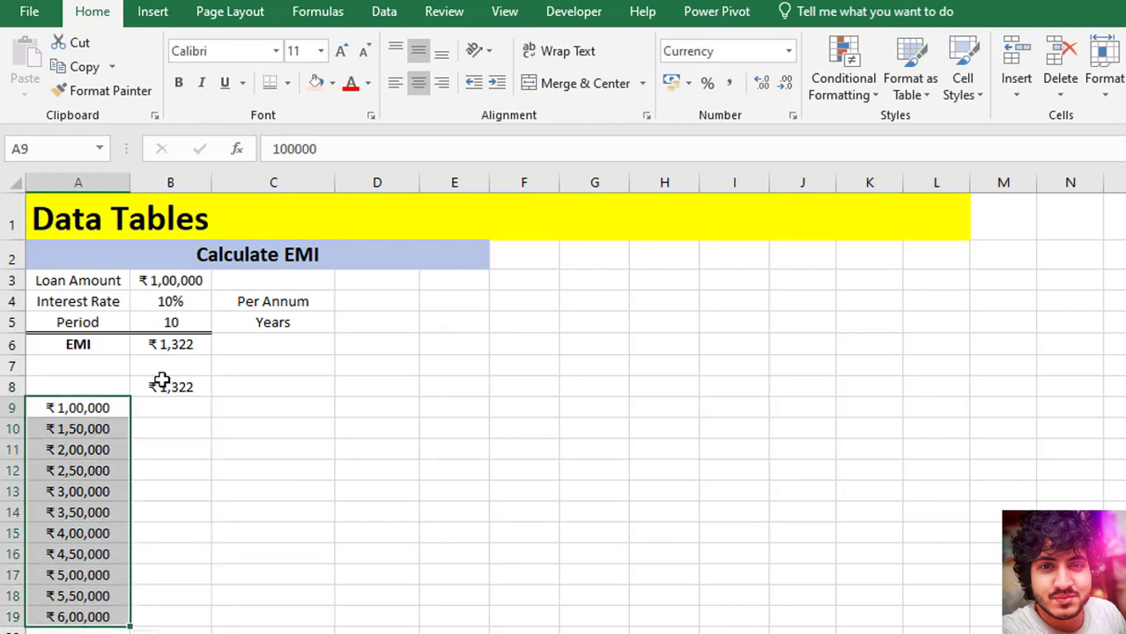
left_click_drag(166, 408, 170, 615)
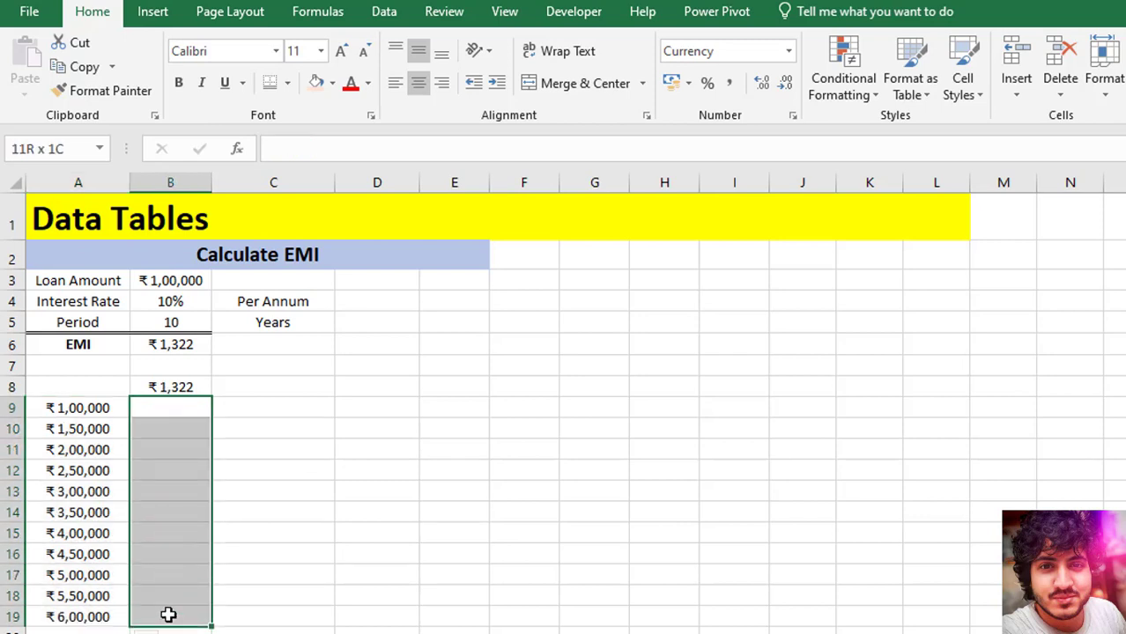
left_click(169, 412)
left_click_drag(172, 410, 166, 614)
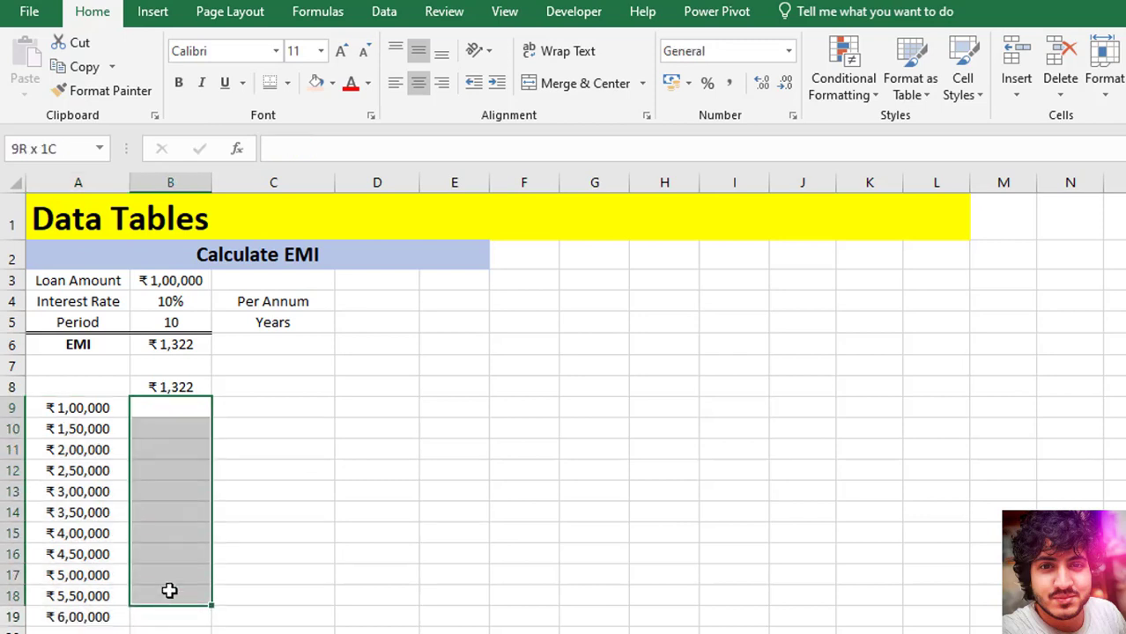
mouse_move(60, 387)
left_mouse_down()
mouse_move(152, 414)
mouse_move(159, 620)
left_mouse_up()
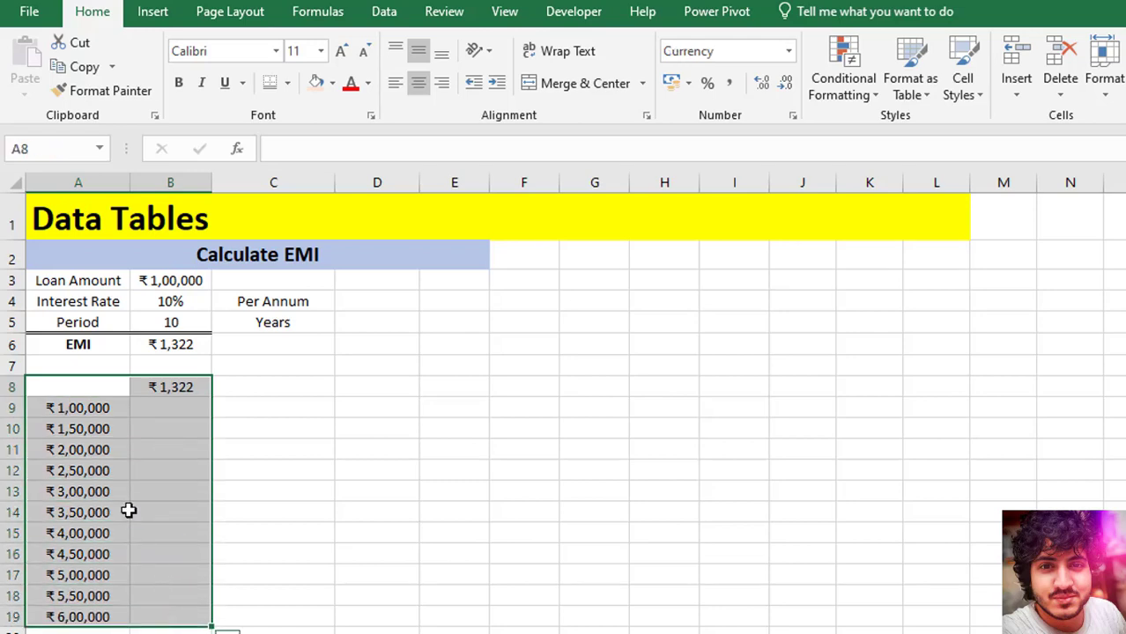
- Create a one-variable data table with $B$3 as the column input cell, filling B9:B19
left_click(384, 11)
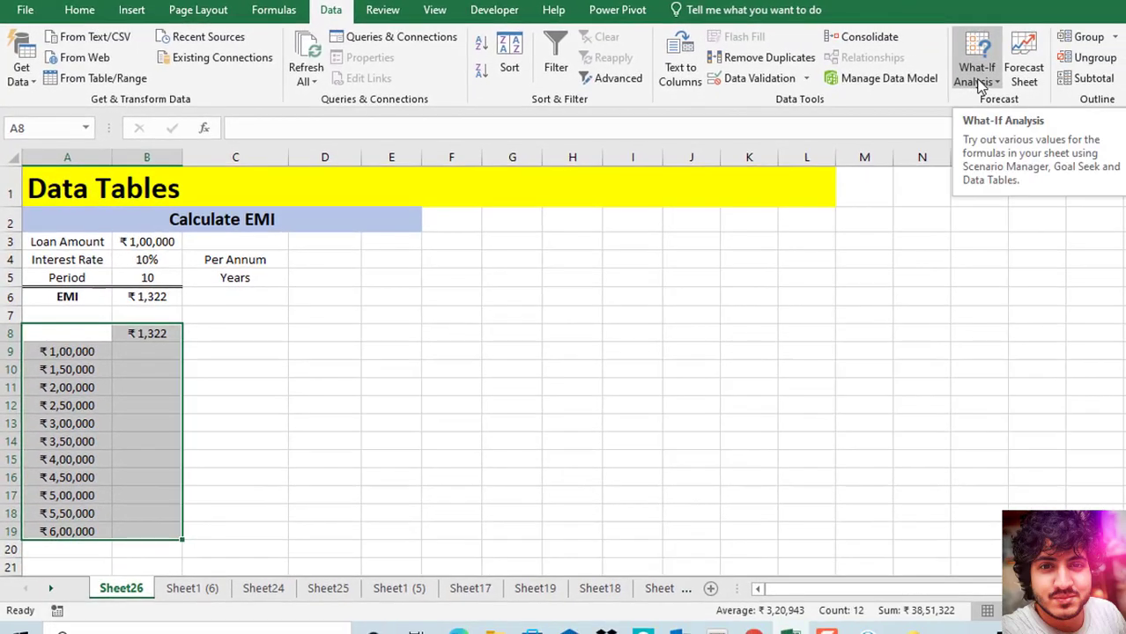
left_click(981, 81)
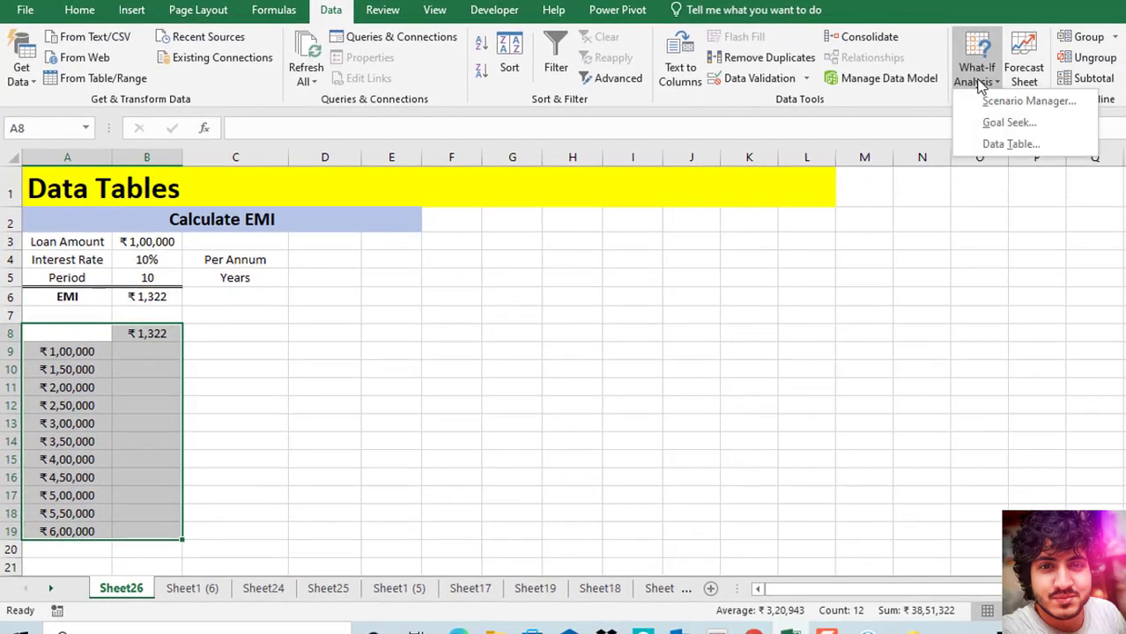
left_click(989, 147)
left_click_drag(361, 228, 295, 362)
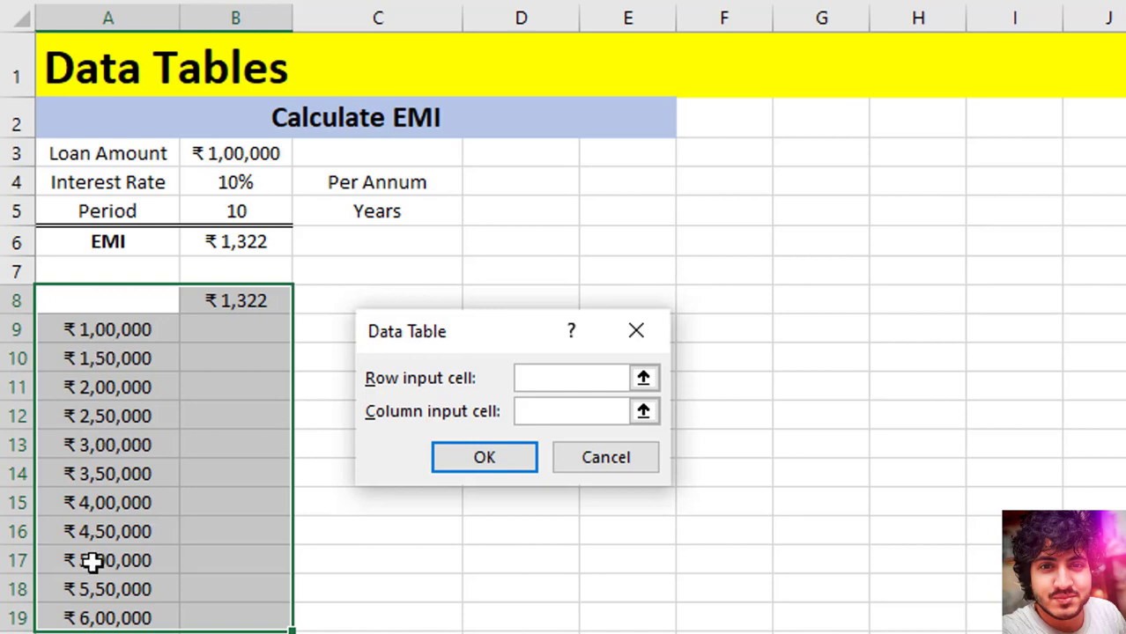
left_click(643, 411)
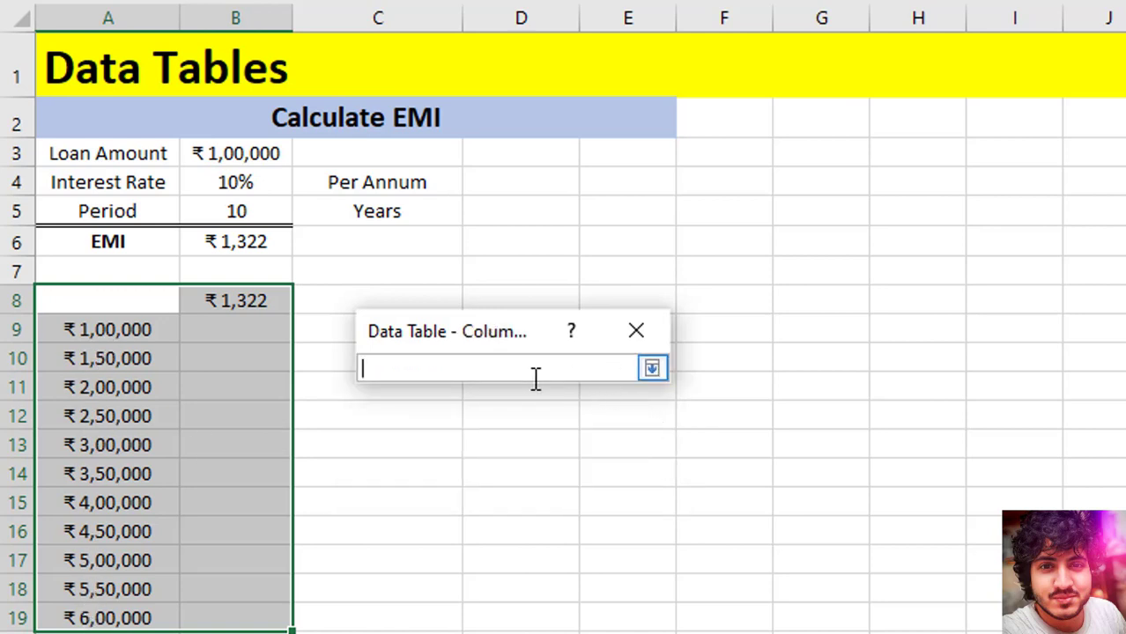
left_click(226, 155)
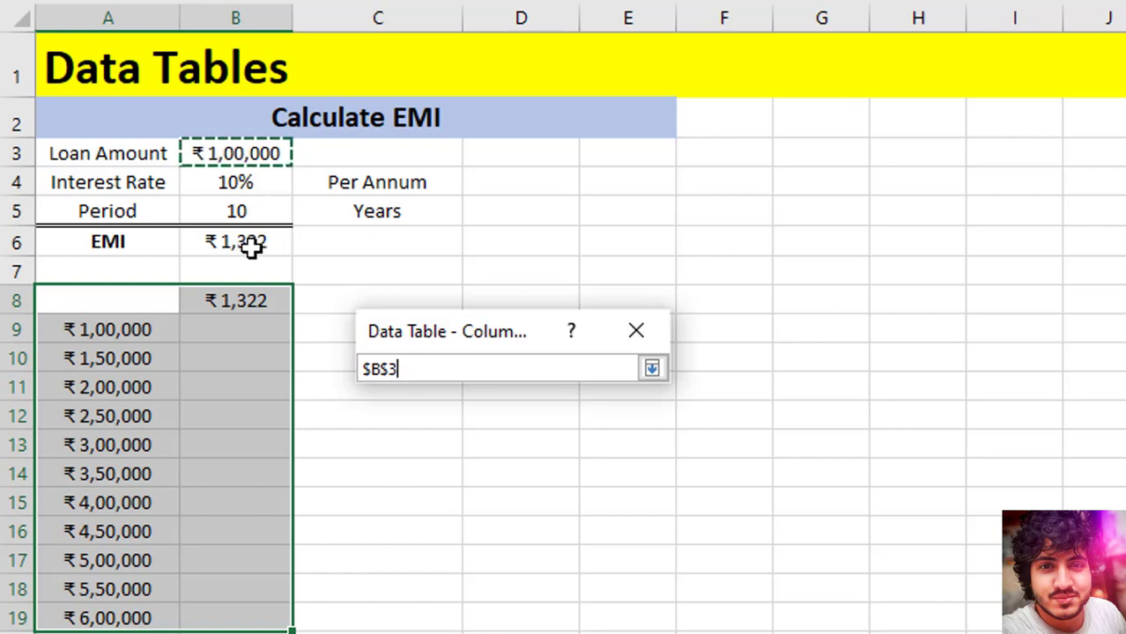
left_click(652, 368)
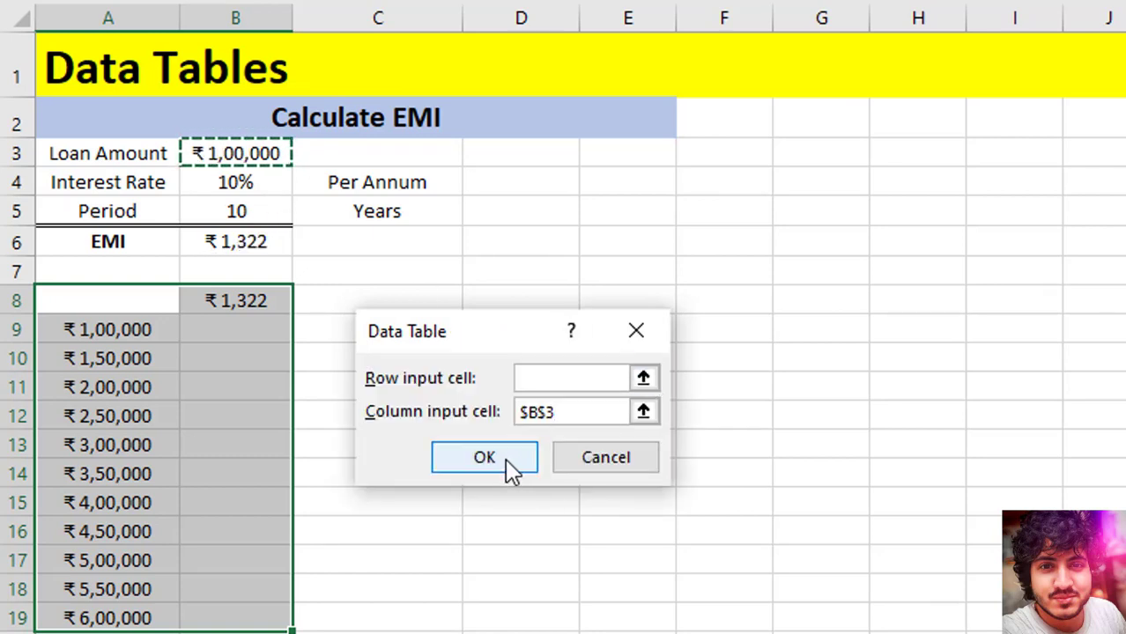
left_click(509, 467)
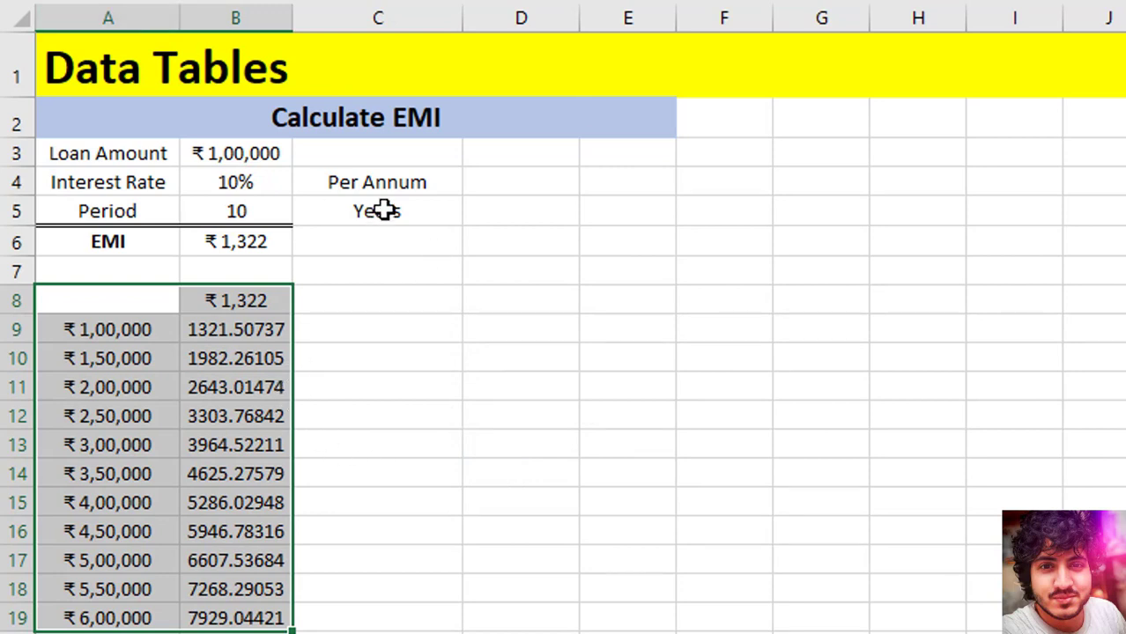
- Remove all decimal places from the EMIs in B9:B19, showing 1322 to 7929
left_click_drag(248, 340, 234, 614)
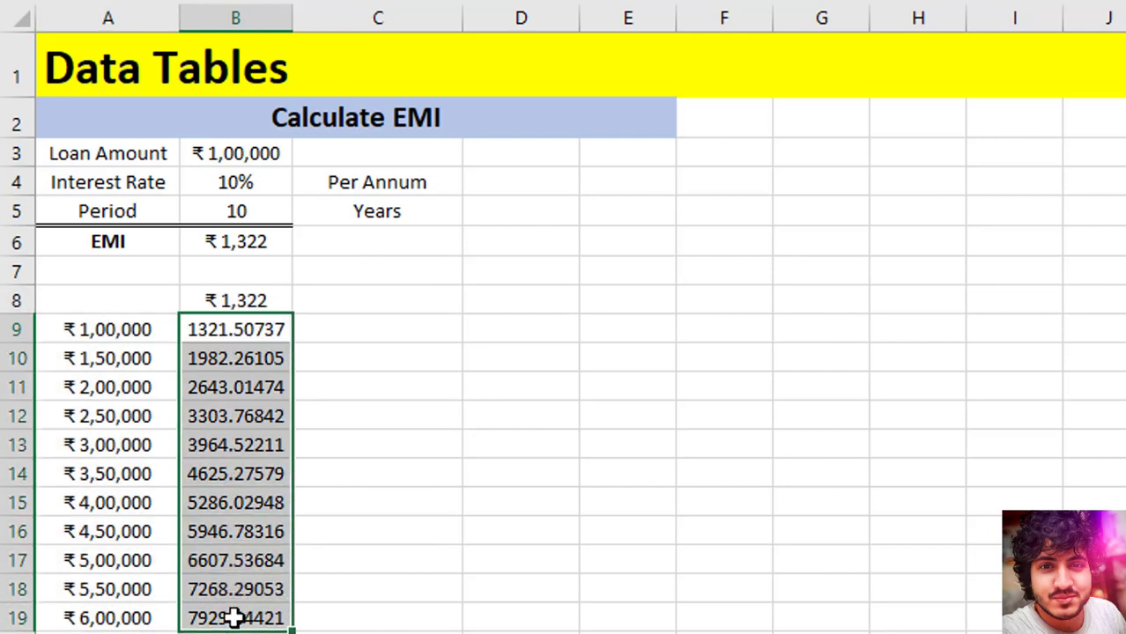
key("alt+h")
key("9")
key("alt+h")
key("9")
key("alt+h")
key("9")
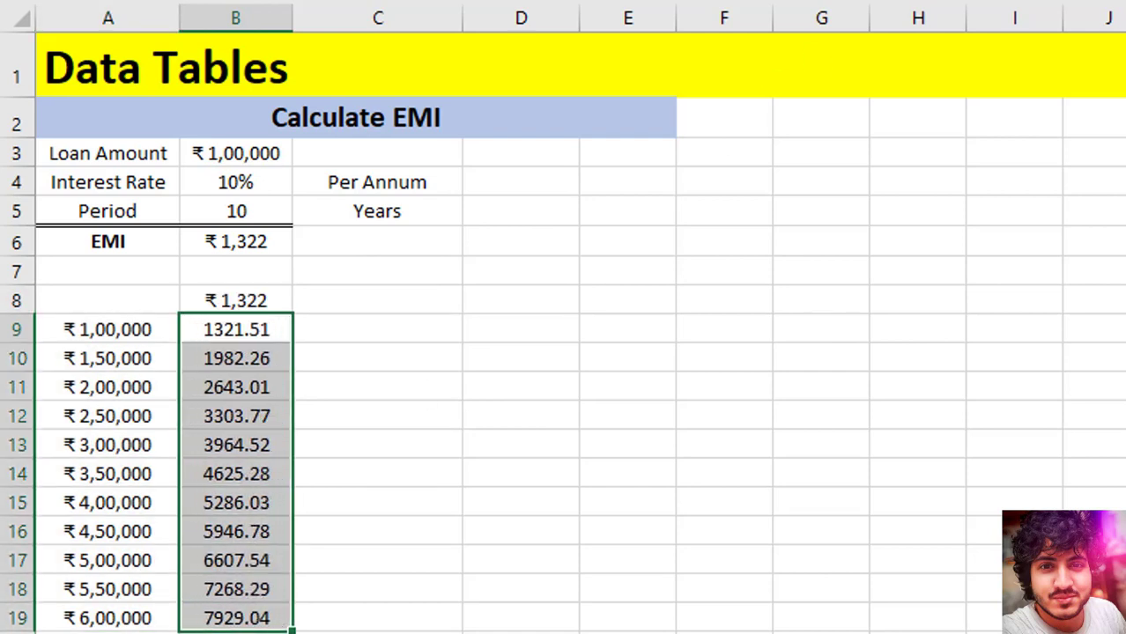
key("alt+h")
key("9")
key("alt+h")
key("9")
left_click(541, 349)
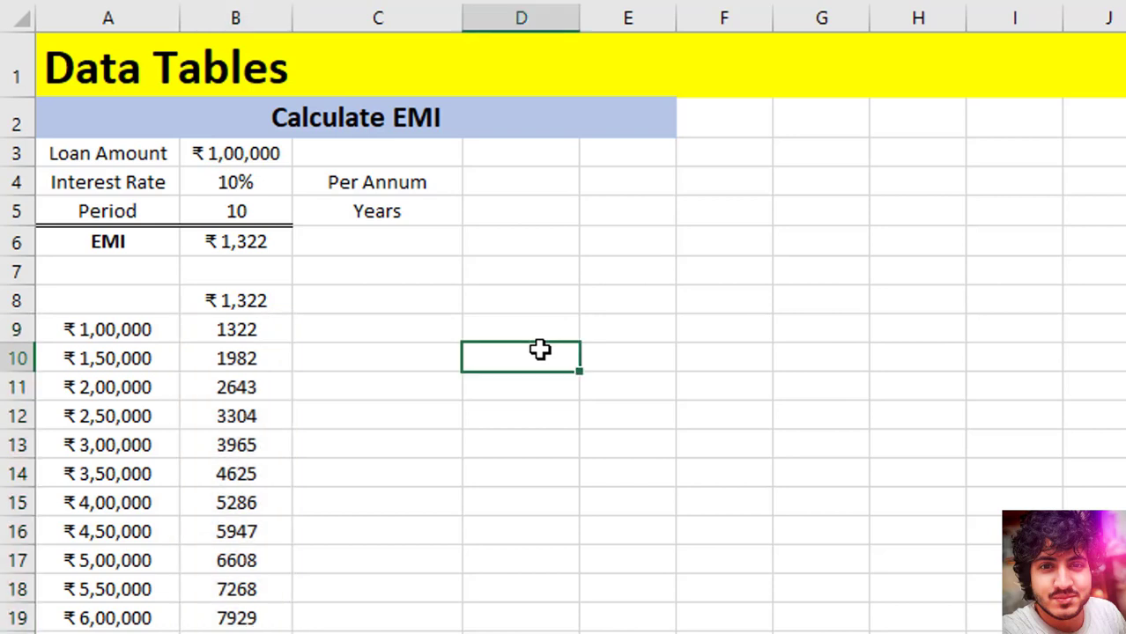
- Review the loan amounts against their EMIs, such as ₹5,00,000, then reselect B9:B19
left_click(251, 352)
left_click_drag(141, 334, 103, 595)
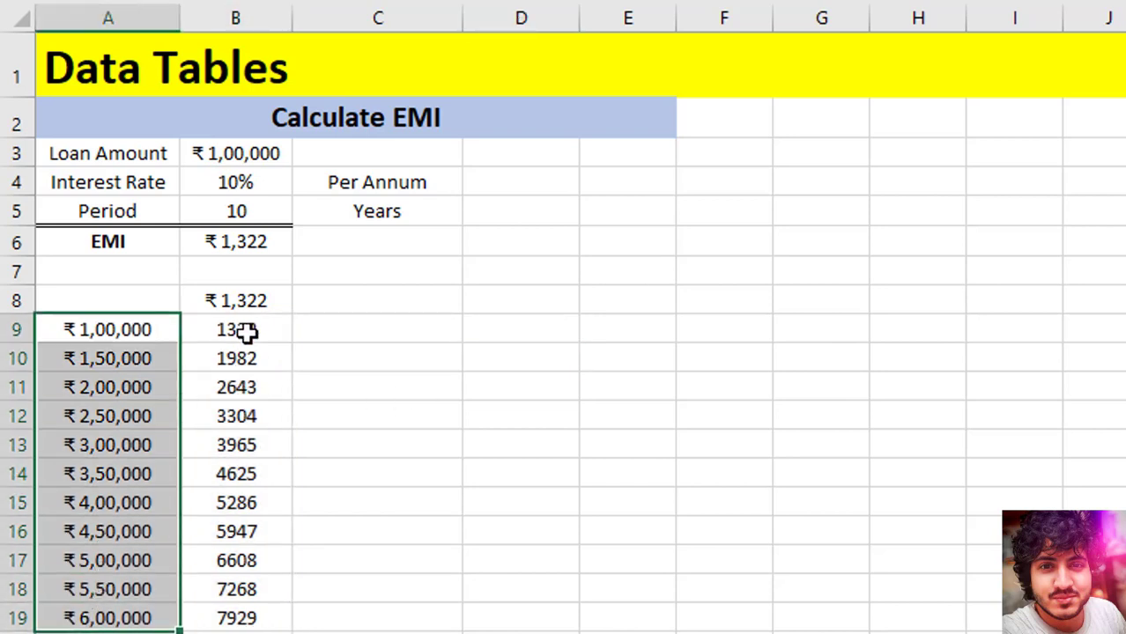
left_click_drag(245, 329, 251, 618)
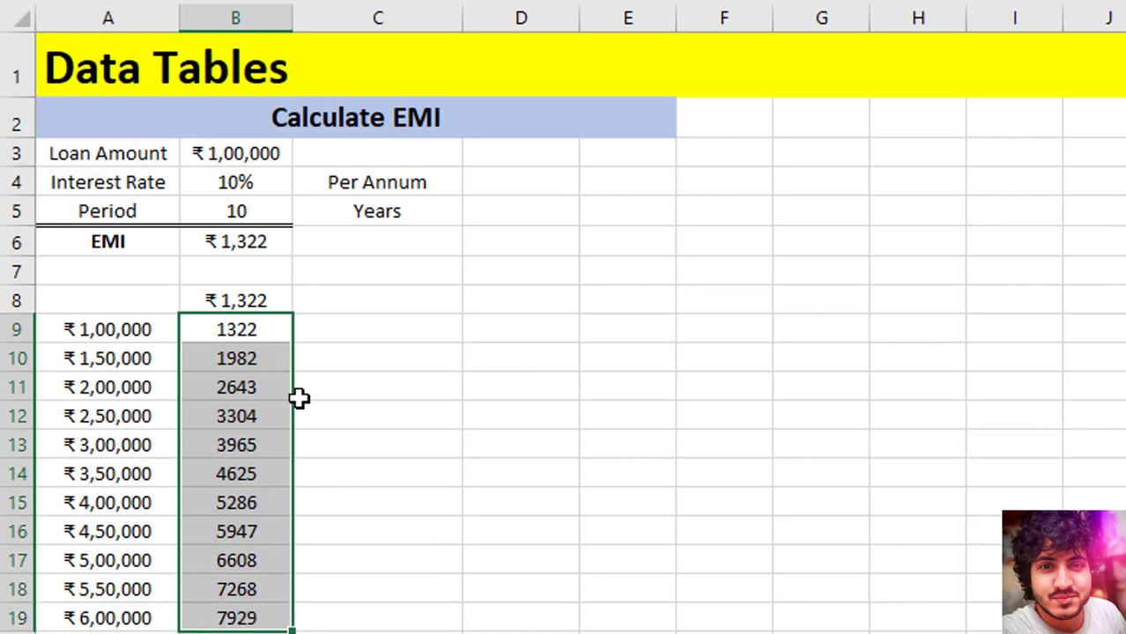
left_click(253, 409)
left_click(97, 559)
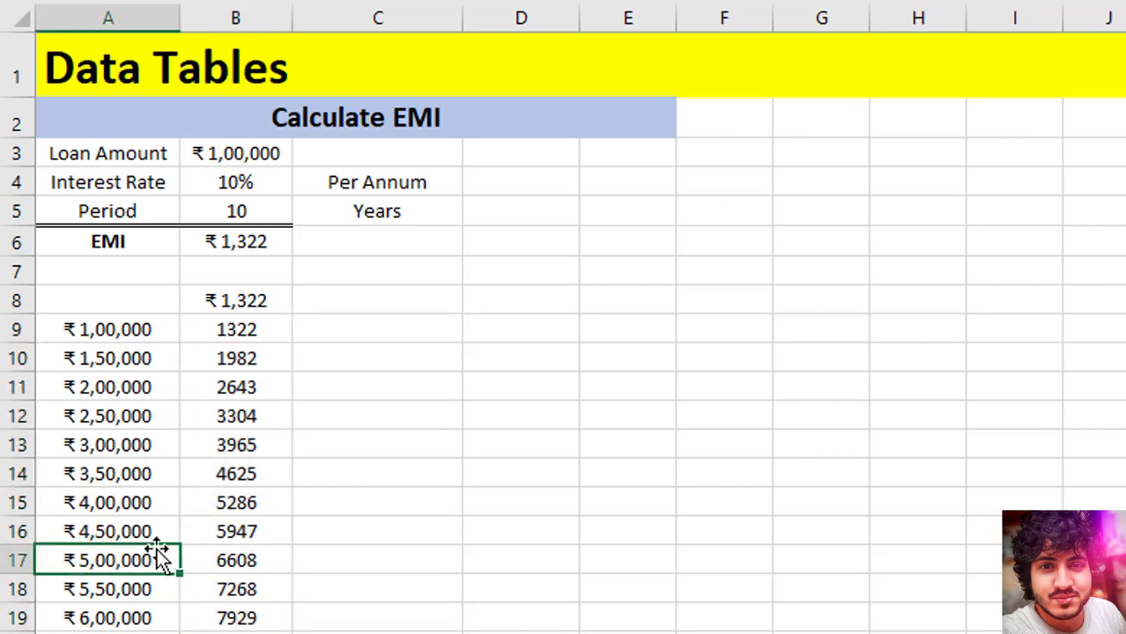
left_click(226, 561)
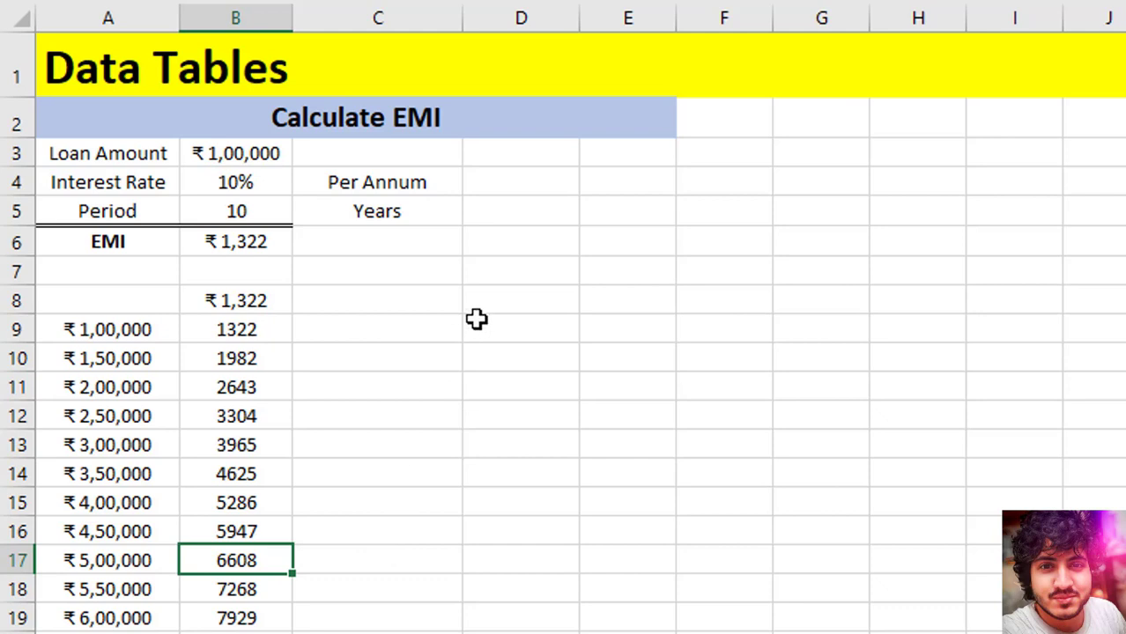
left_click(255, 302)
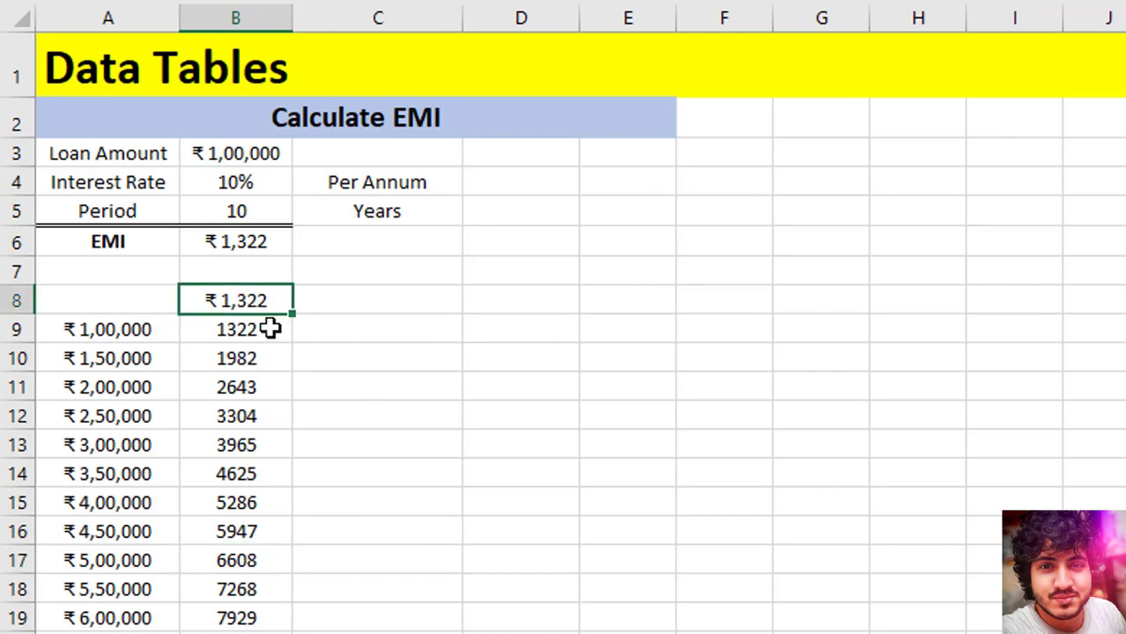
left_click_drag(257, 329, 242, 619)
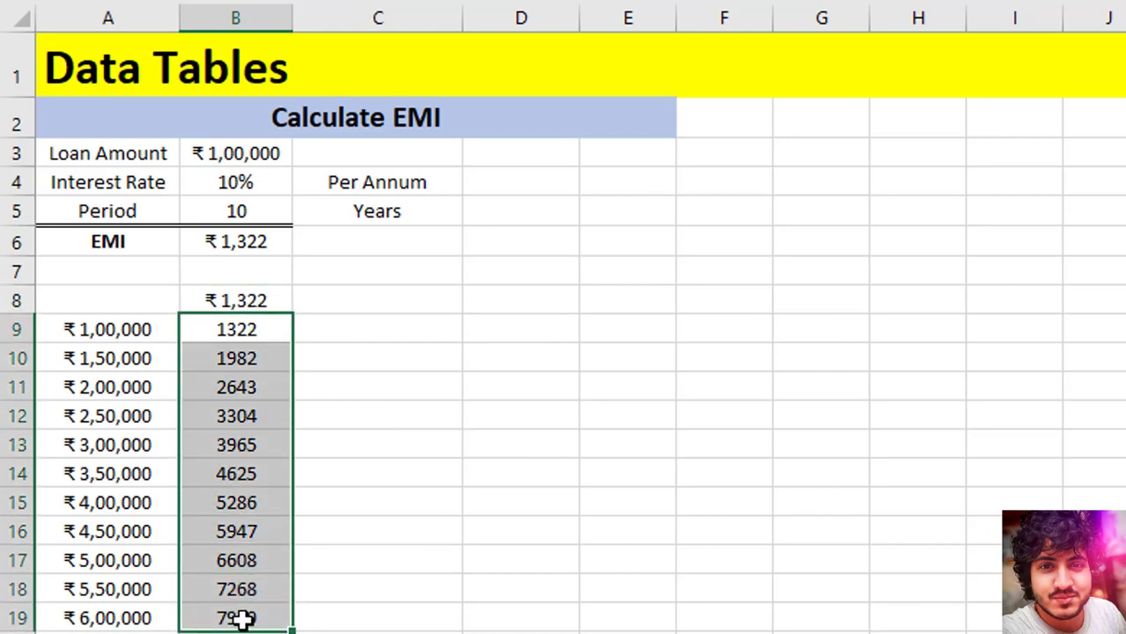
- Clear the EMI results in B9:B19 and move the ₹1,322 reference from B8 to A8
key("Delete")
left_click(273, 300)
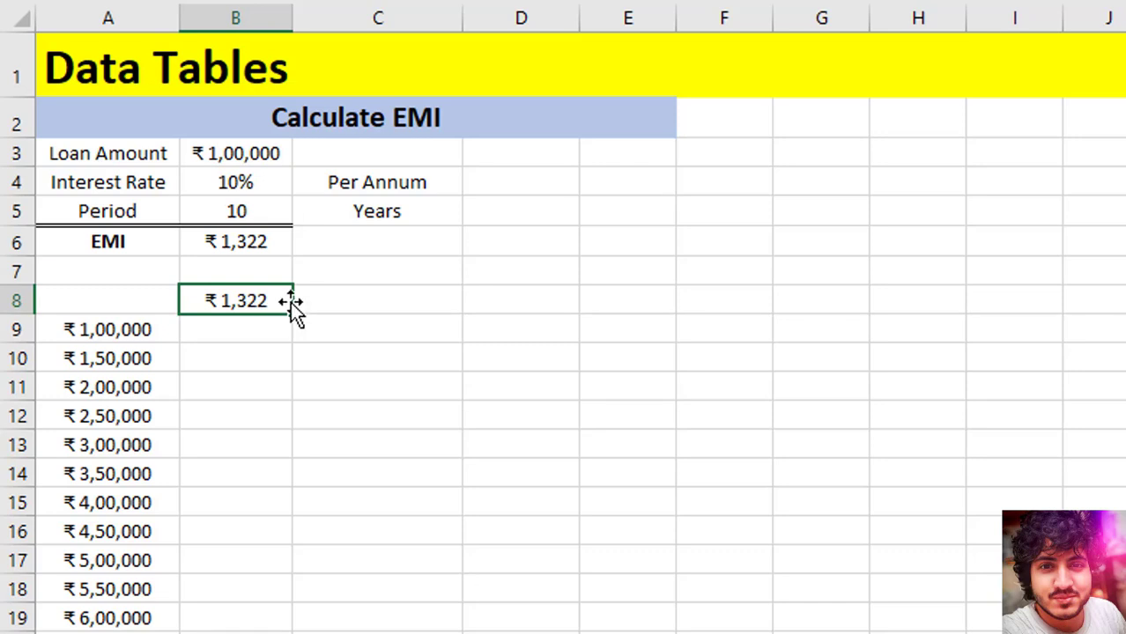
left_click_drag(290, 301, 153, 309)
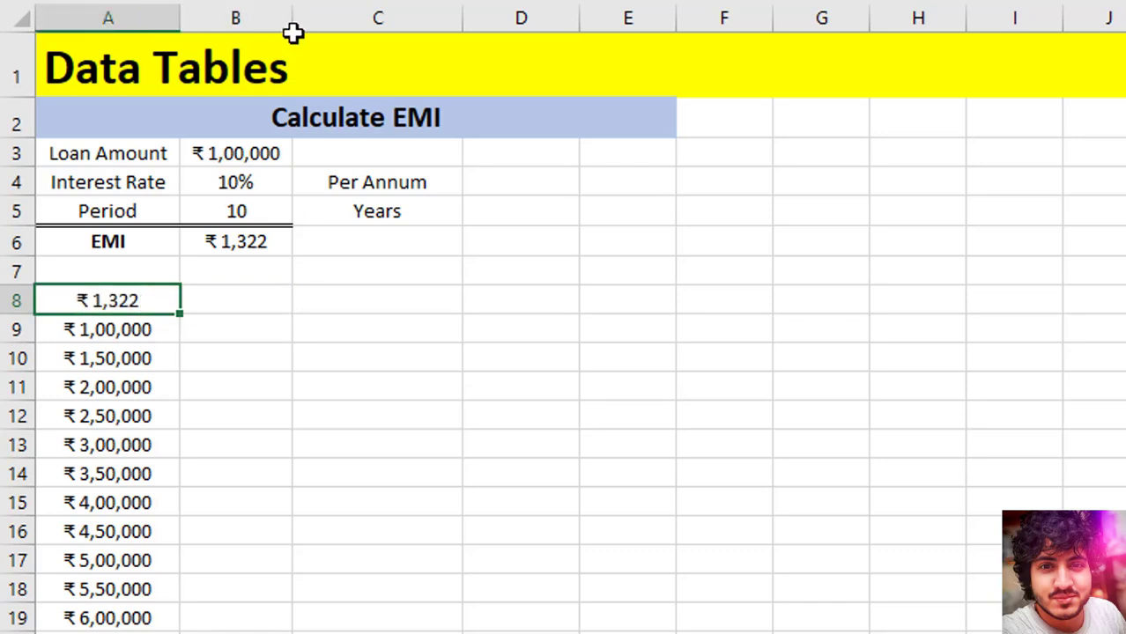
- Make A8 bold with a yellow fill
key("ctrl+b")
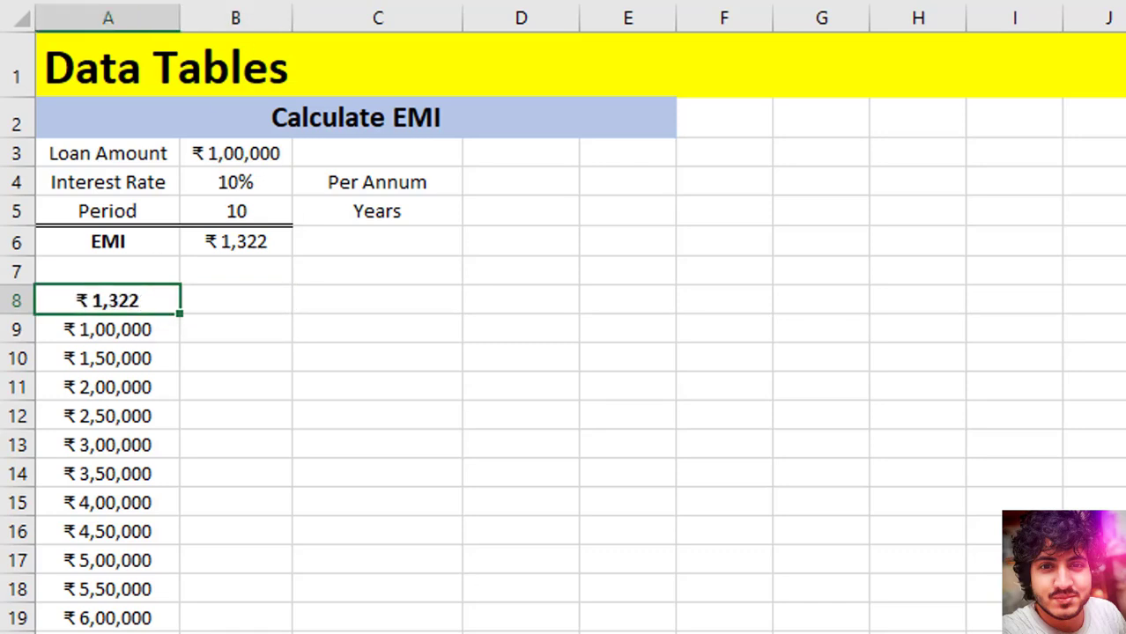
left_click(505, 107)
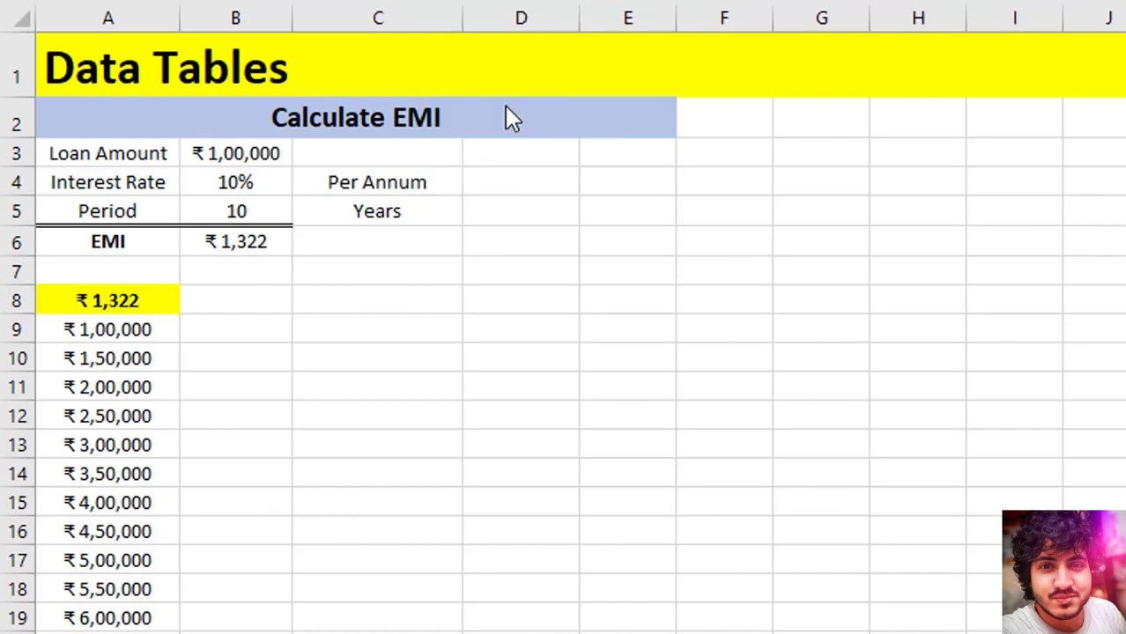
left_click(236, 326)
- Enter 10% in B8, correcting the mistyped 10$, and 12% in C8
left_click(231, 301)
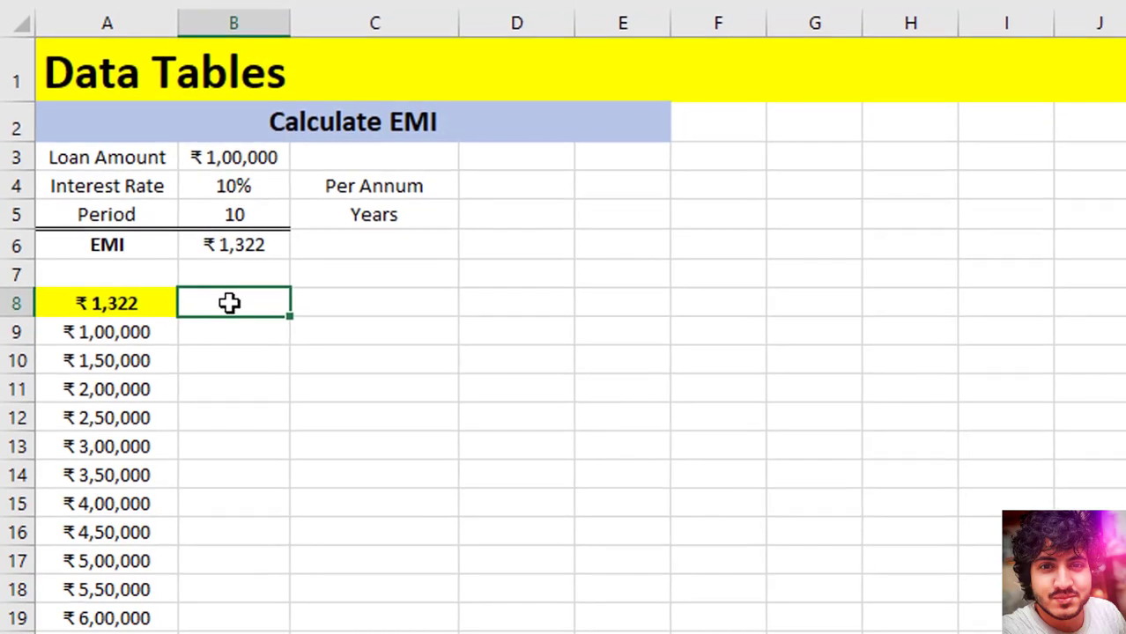
left_click_drag(229, 302, 478, 300)
left_click(227, 306)
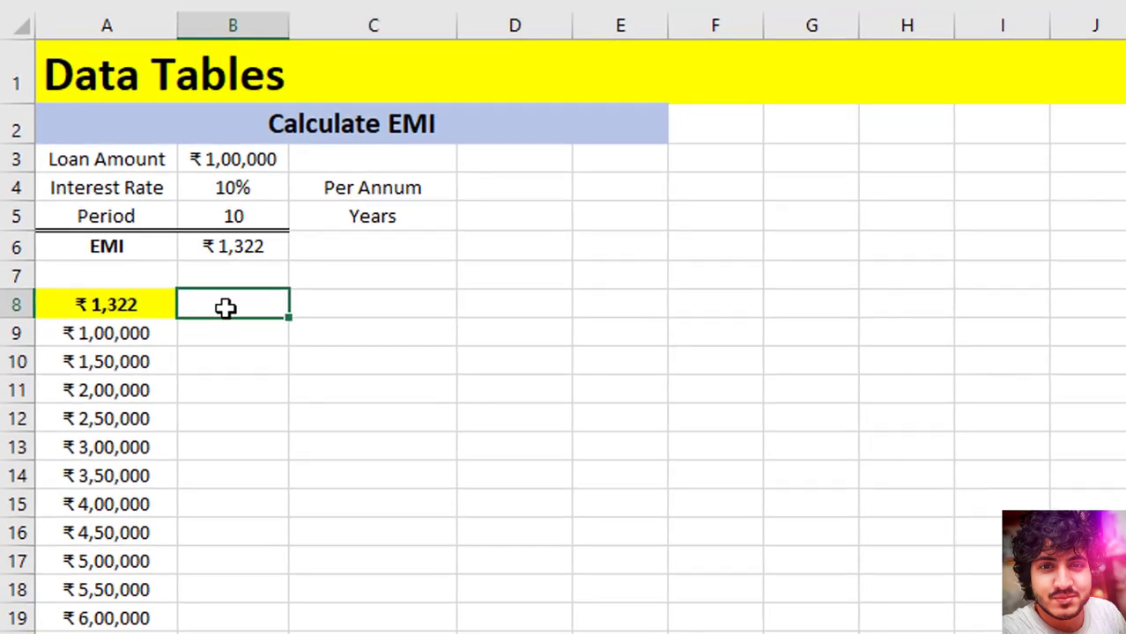
type("10")
type("$")
key("Return")
key("Up")
type("10%")
key("Return")
key("Right")
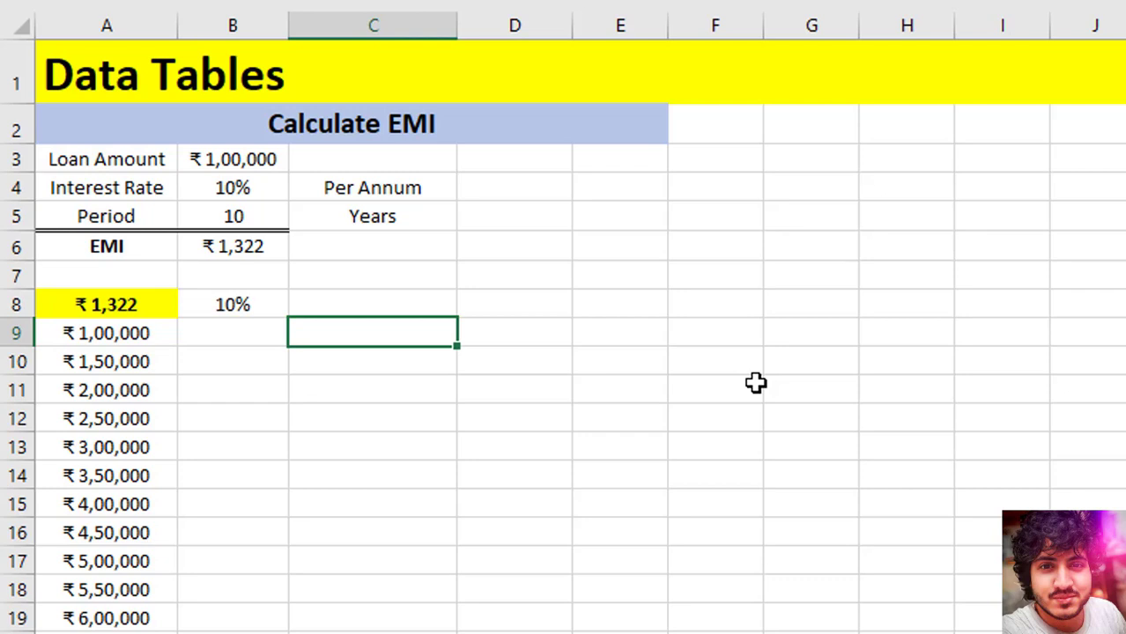
key("Up")
type("12")
key("Return")
- Enter 14% in D8 and 16% in E8
key("Down")
key("Right")
key("Up")
key("Up")
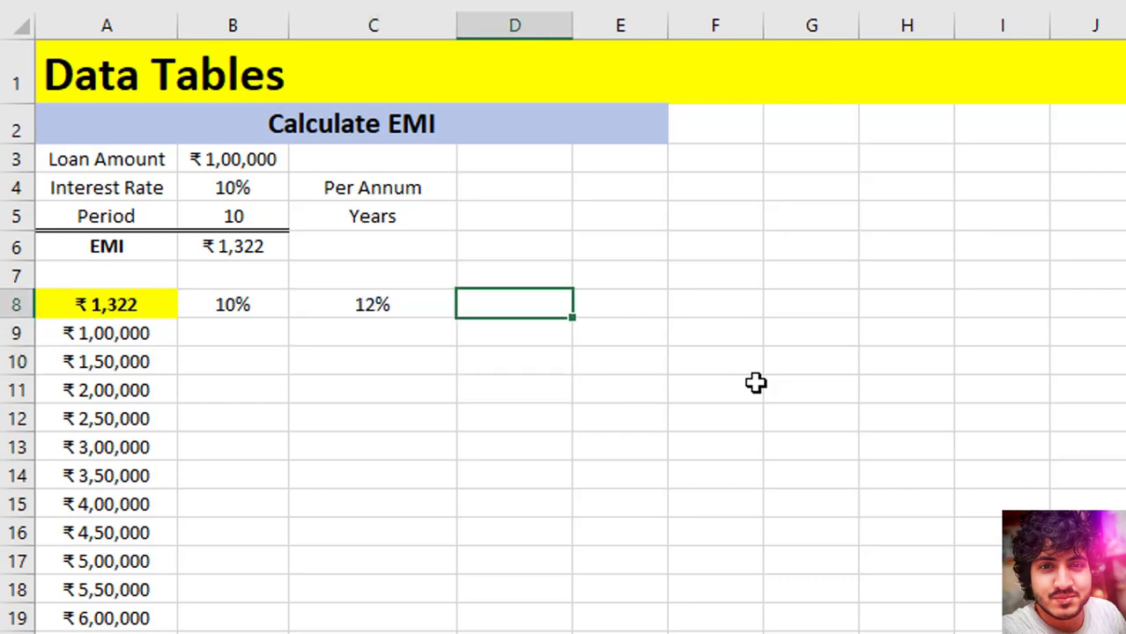
type("14")
key("Return")
key("Right")
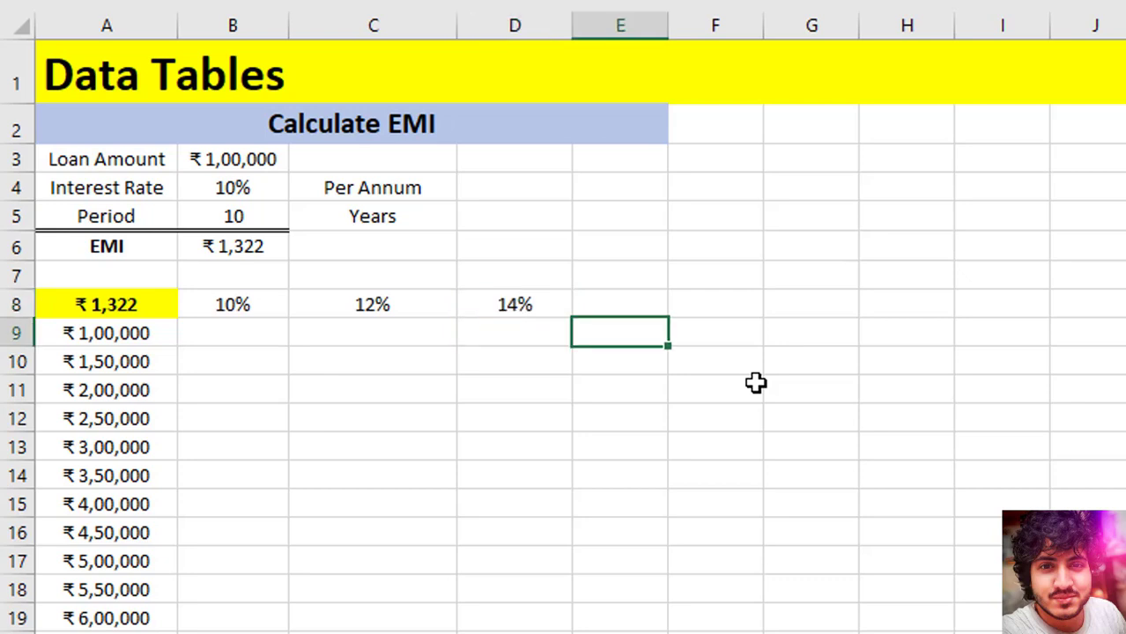
key("Up")
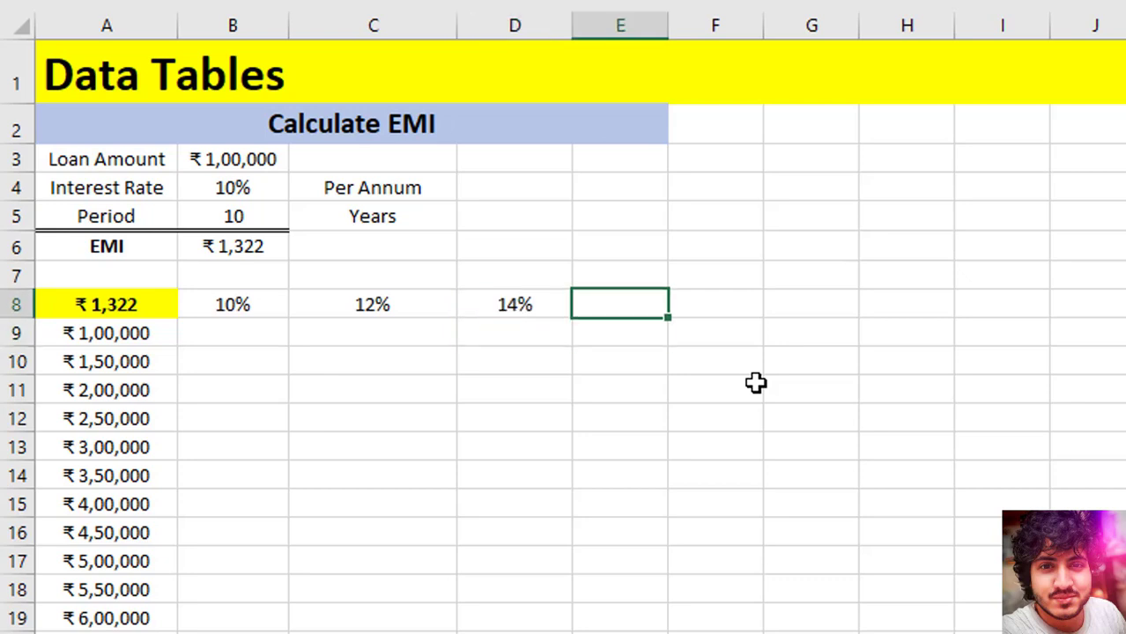
type("16")
key("Return")
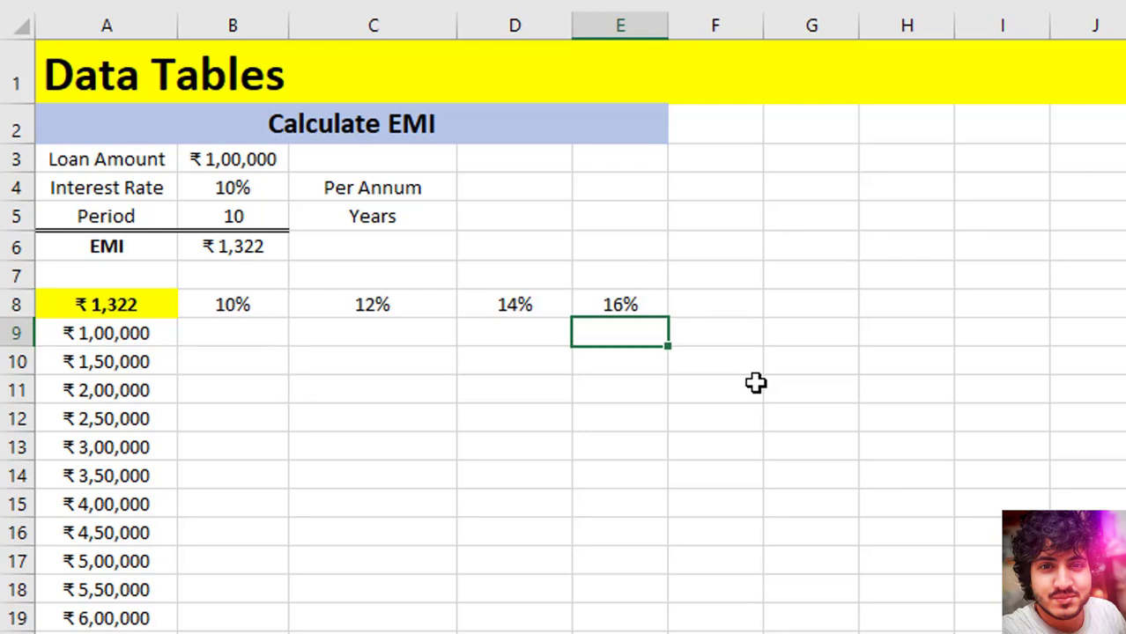
left_click(239, 334)
- Bold the rate headers in B8:E8 and the loan amounts in A9:A19
left_click(107, 310)
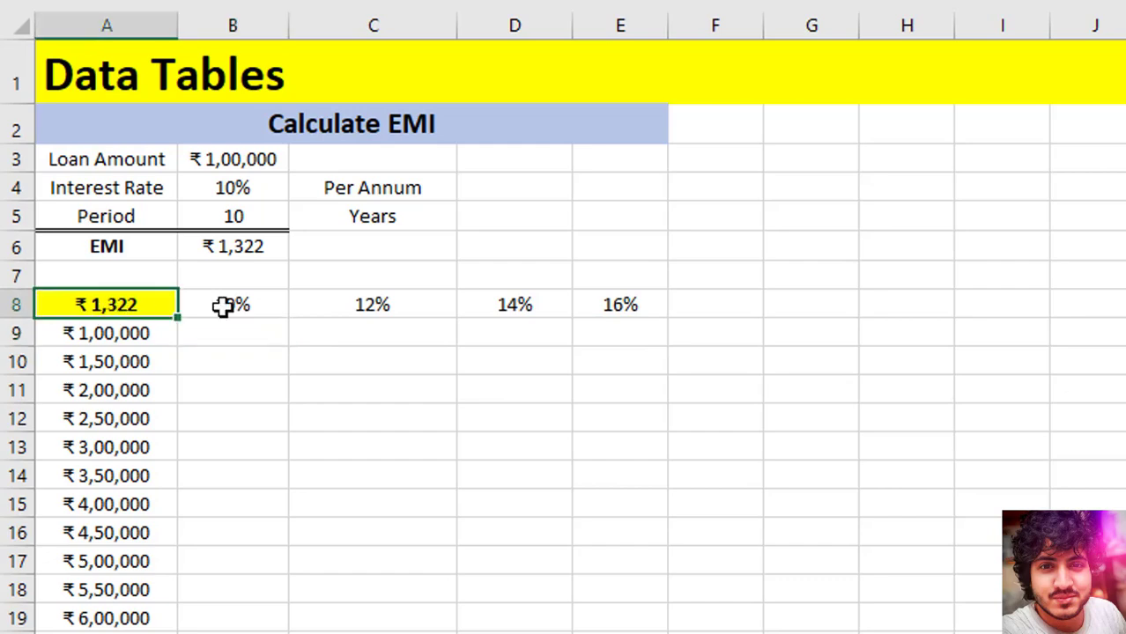
left_click_drag(141, 305, 621, 619)
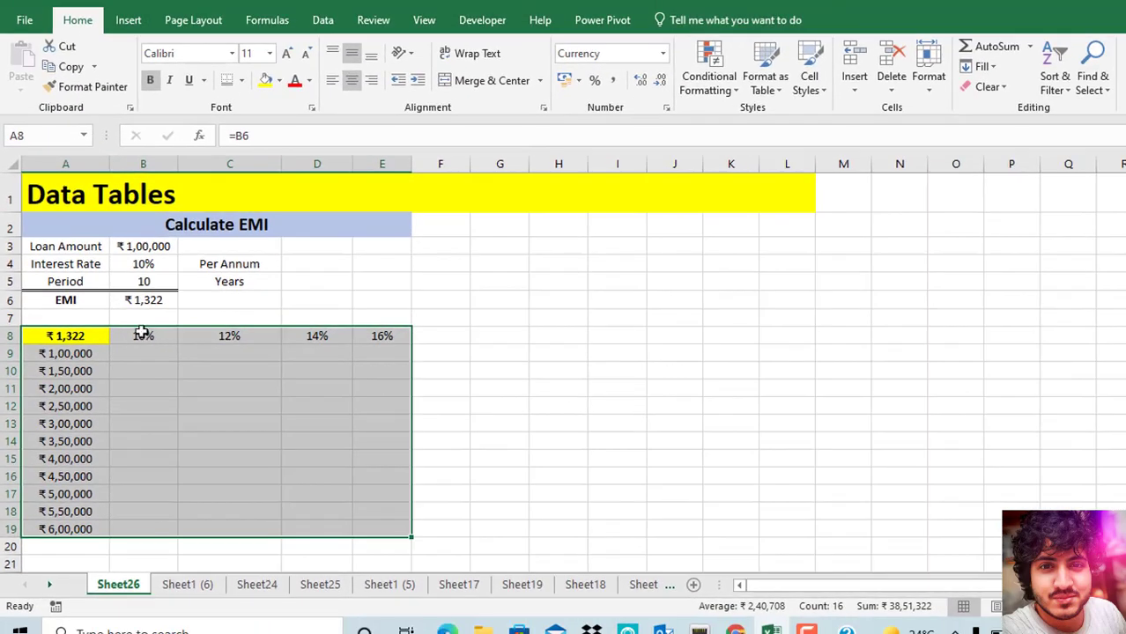
left_click_drag(141, 334, 374, 336)
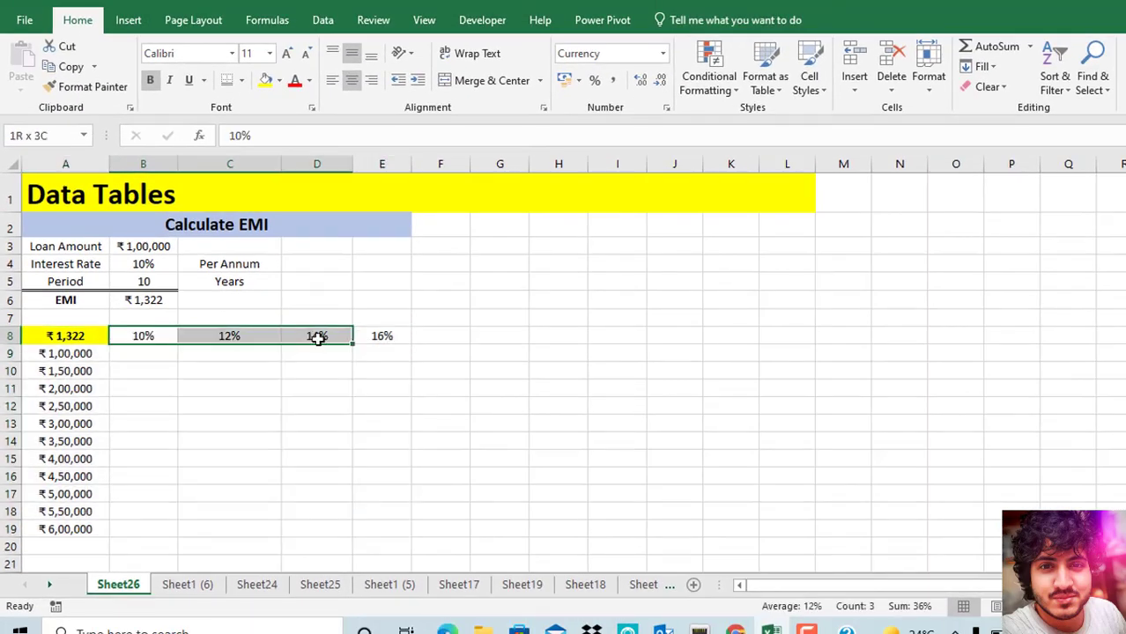
left_click(66, 364)
left_click_drag(67, 355, 69, 531)
key("ctrl+b")
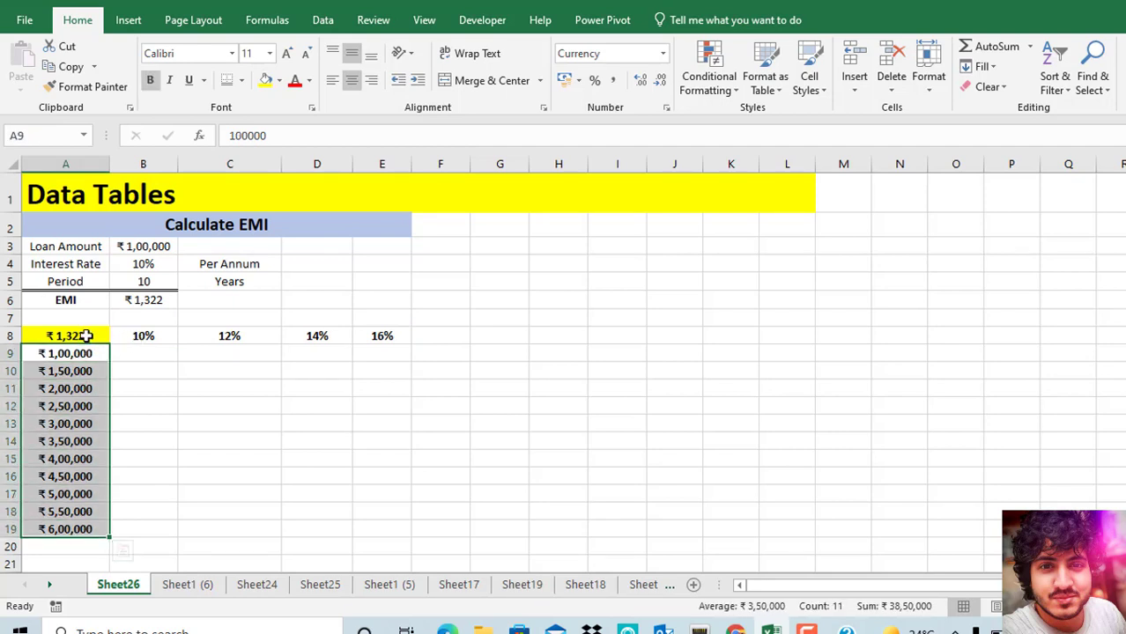
- Select the table block A8:E19 and bring up What-If Analysis
left_click_drag(86, 336, 389, 532)
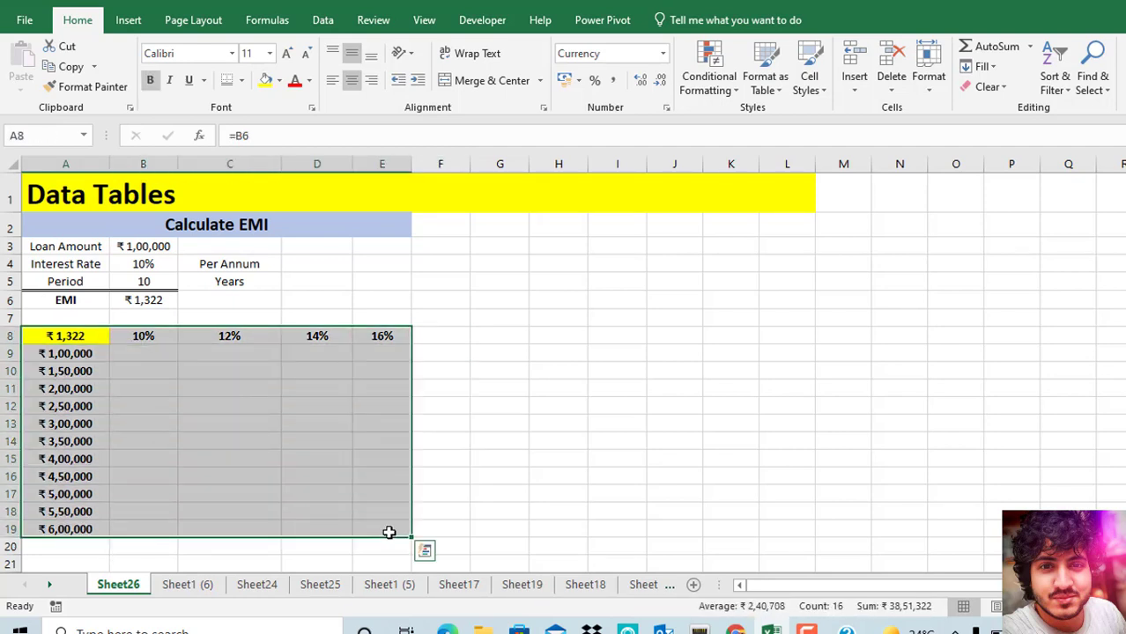
left_click(323, 19)
left_click(953, 83)
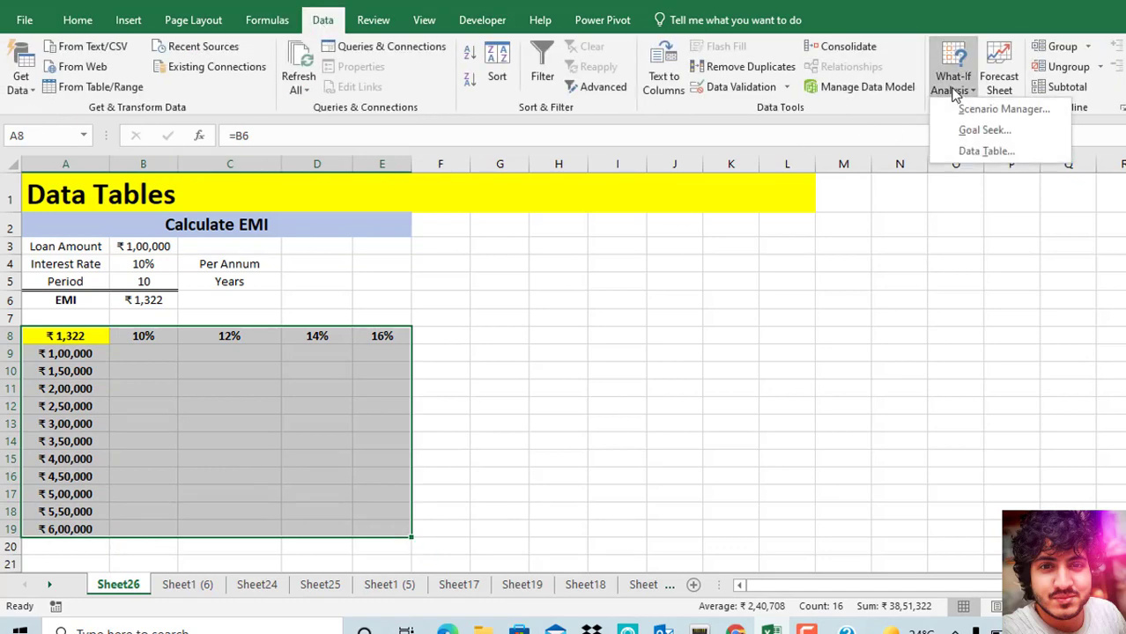
- Create a two-variable data table with row input $B$4 and column input $B$3
left_click(960, 153)
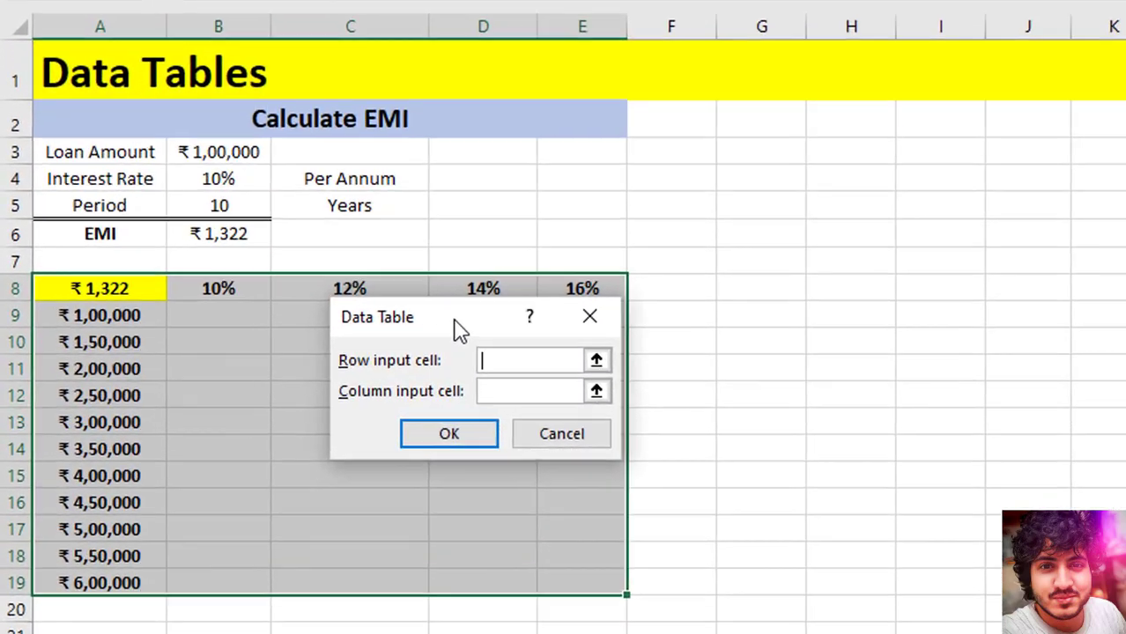
left_click_drag(460, 329, 648, 121)
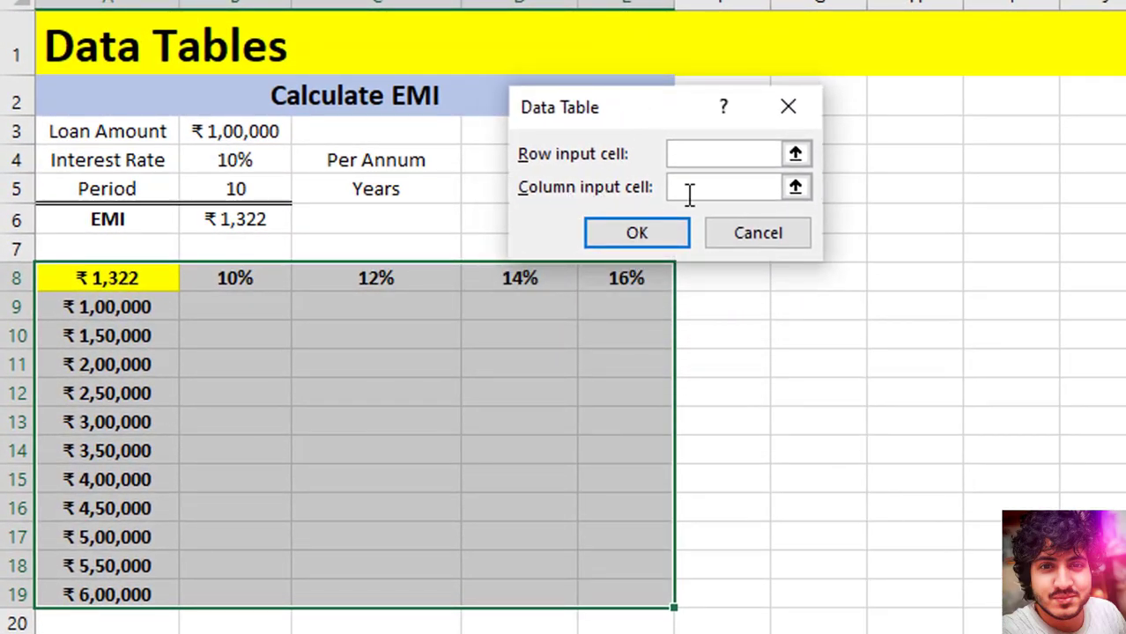
left_click(795, 186)
left_click(244, 132)
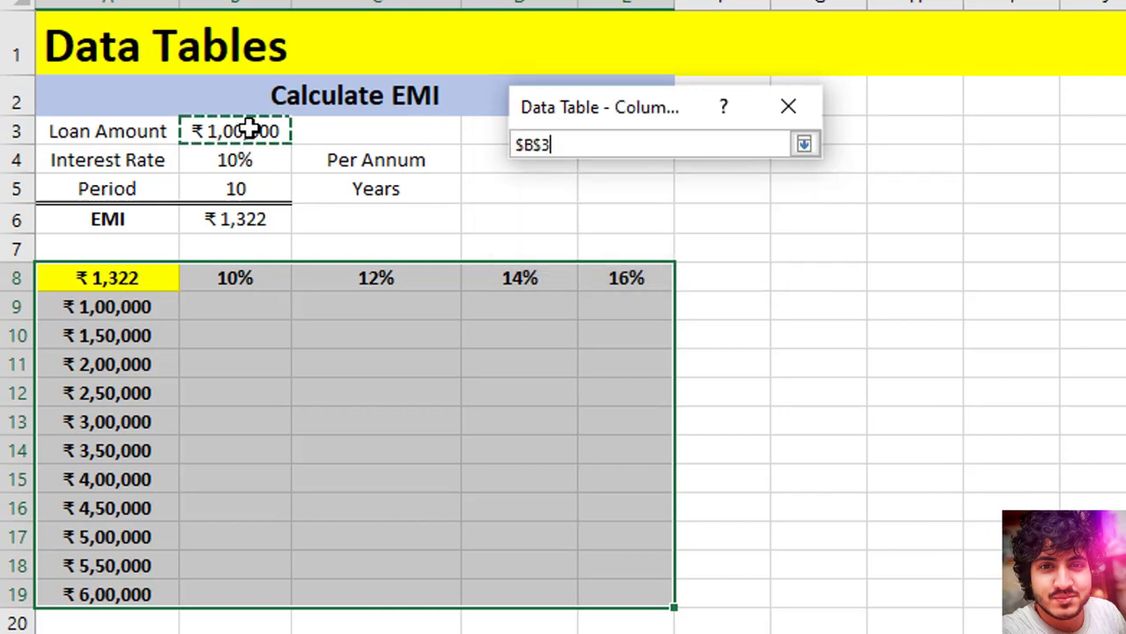
left_click(804, 144)
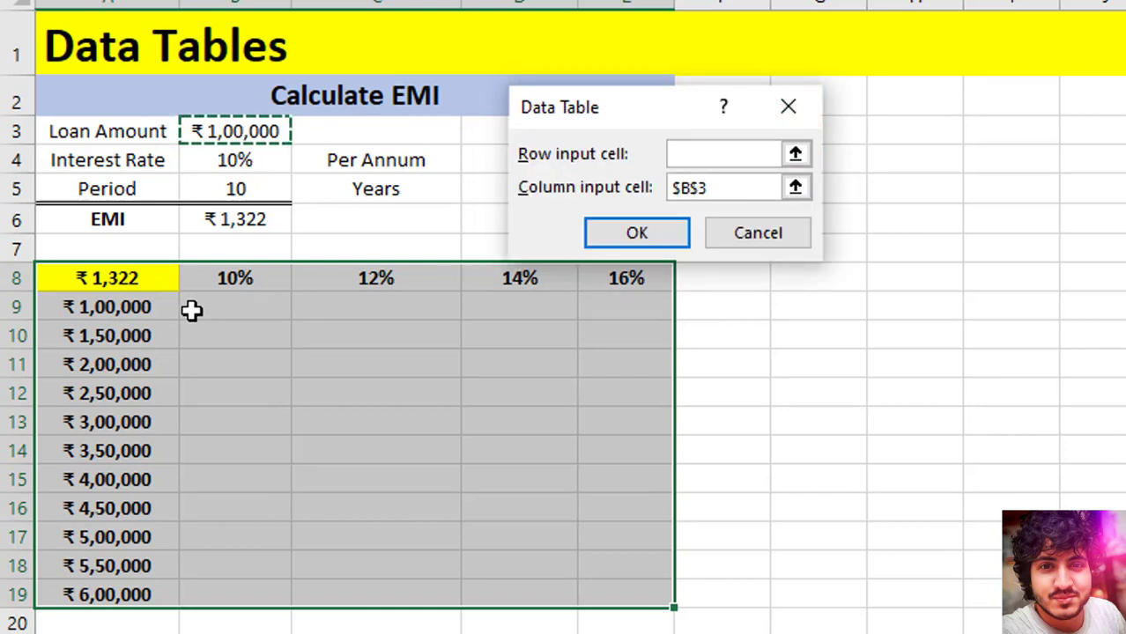
left_click(796, 154)
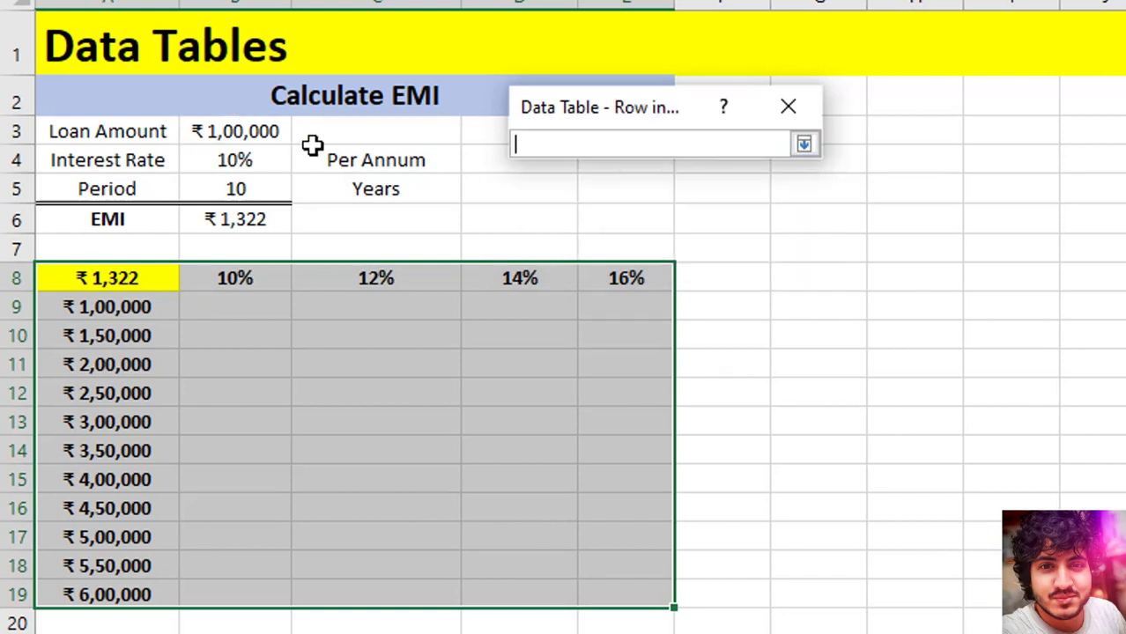
left_click(235, 157)
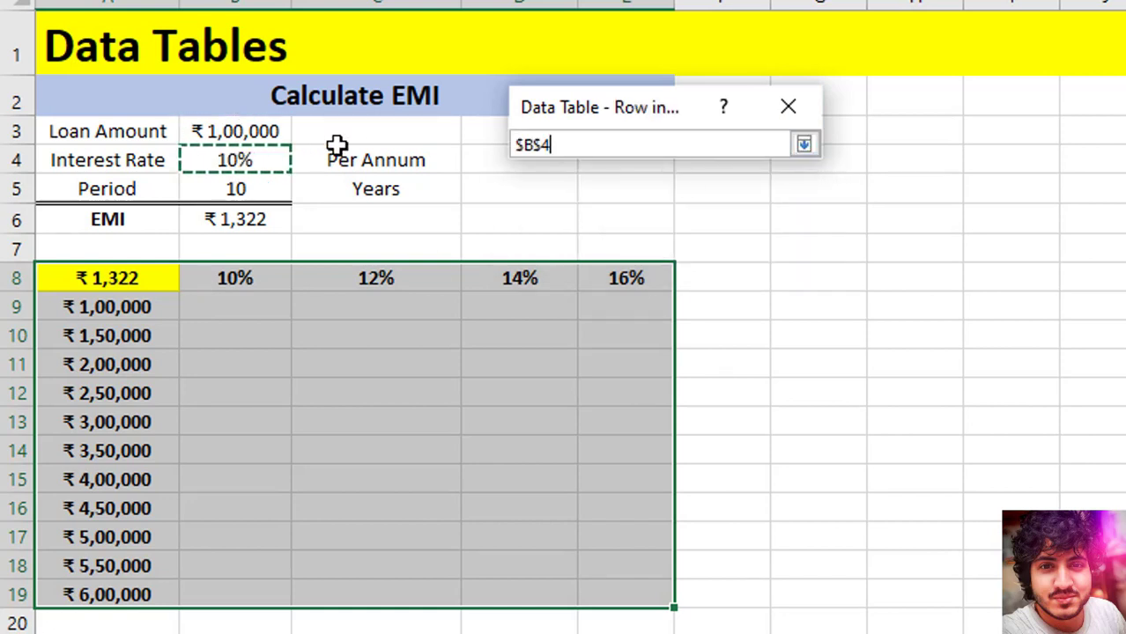
left_click(802, 147)
left_click(646, 239)
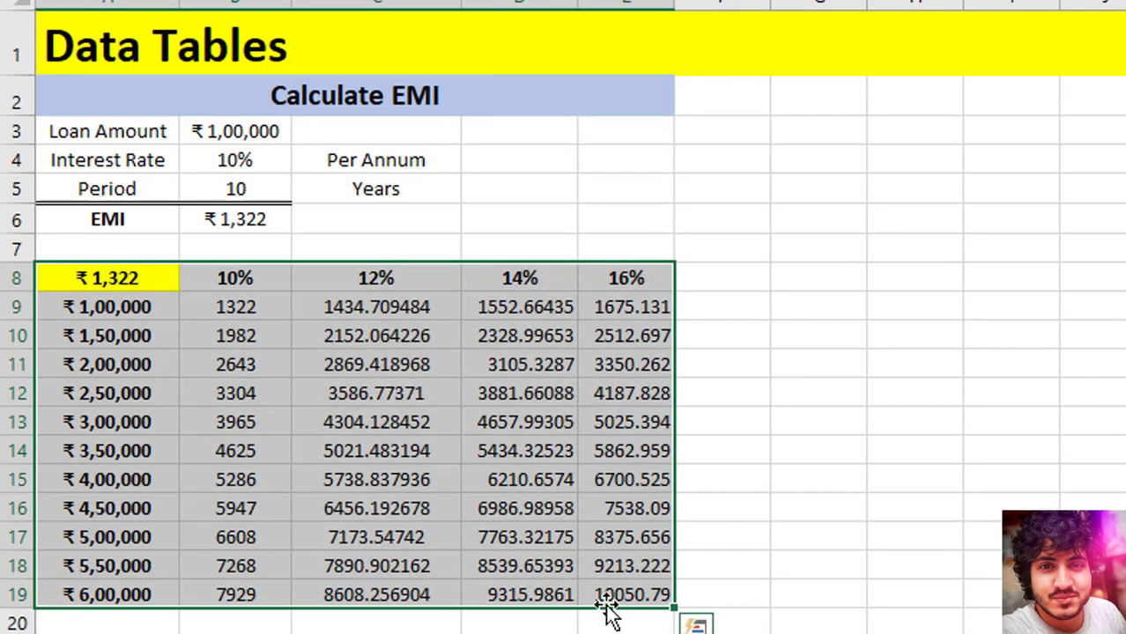
- Centre the EMI results in B9:E19 and remove their decimal places
left_click_drag(607, 593, 227, 305)
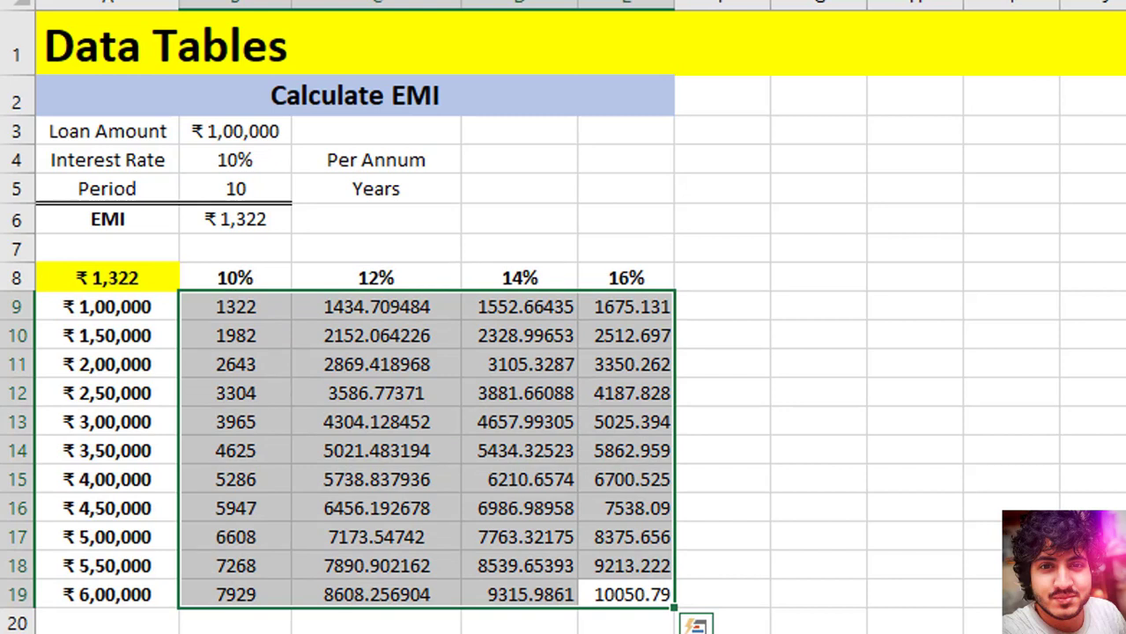
key("alt+h")
key("0")
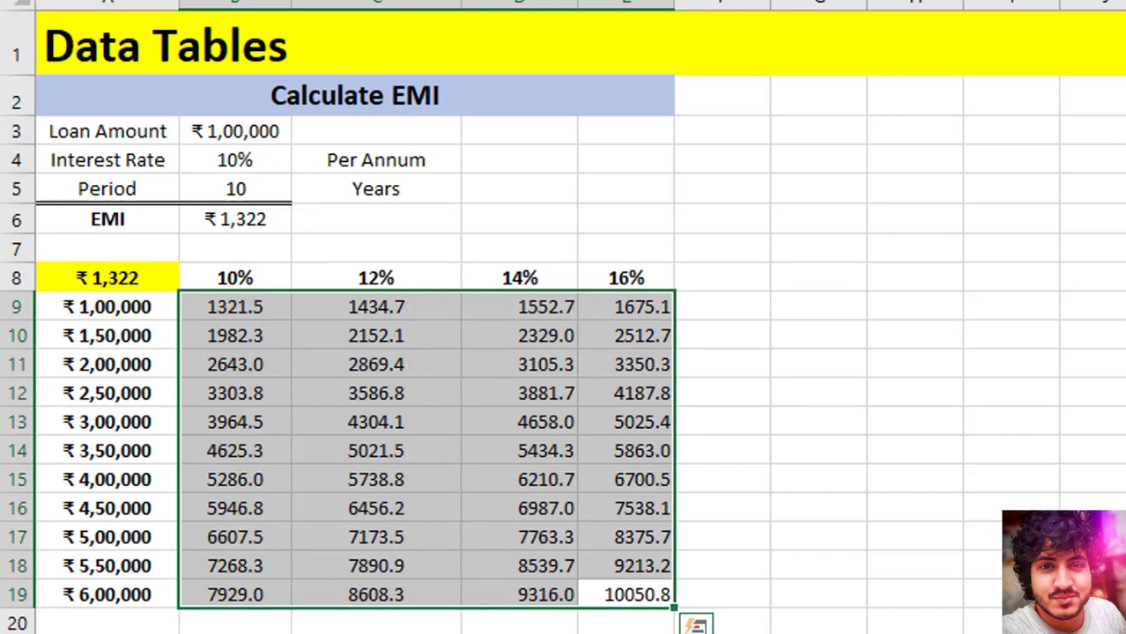
key("alt+h")
key("a")
key("c")
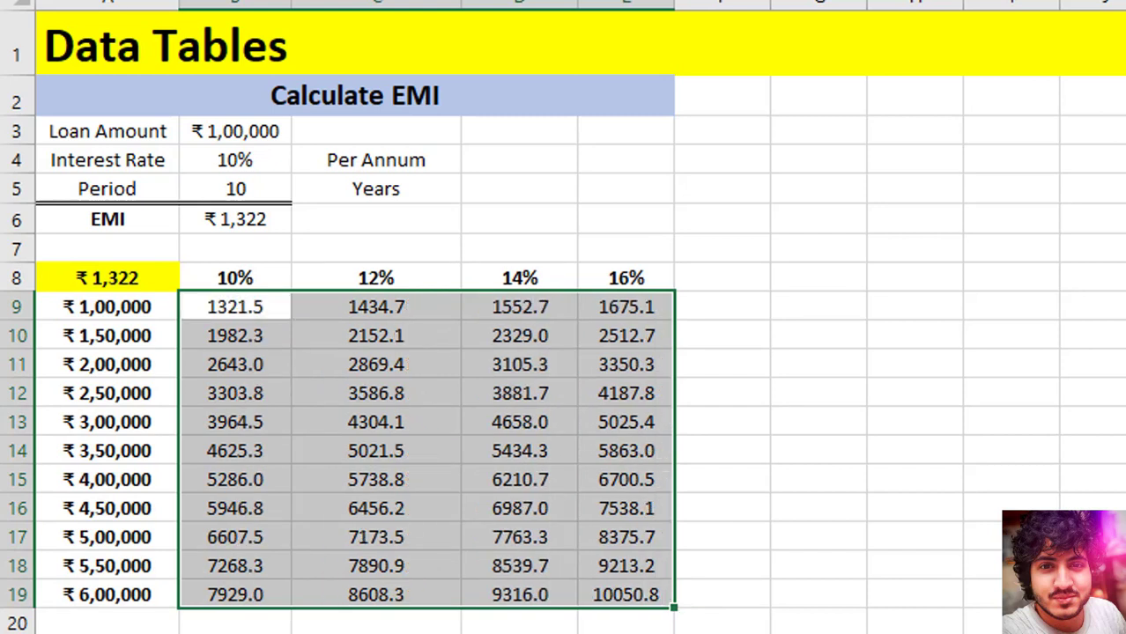
key("alt+h")
key("9")
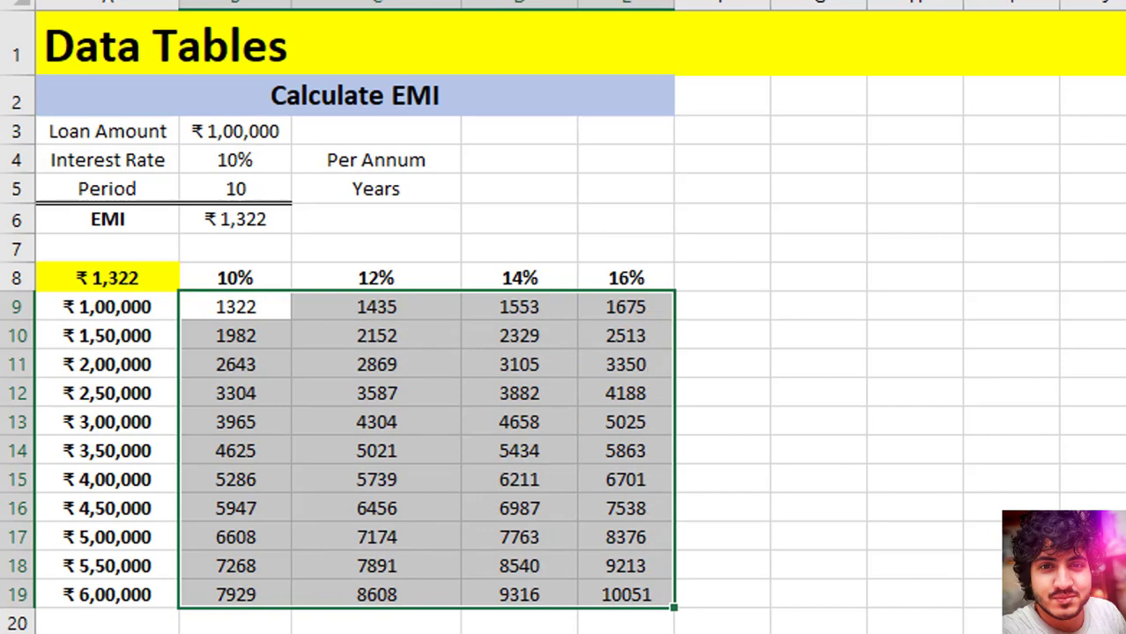
- Format B9:E19 as rupee currency with 0 decimals, showing ₹1,322 to ₹10,051
key("ctrl+shift+f")
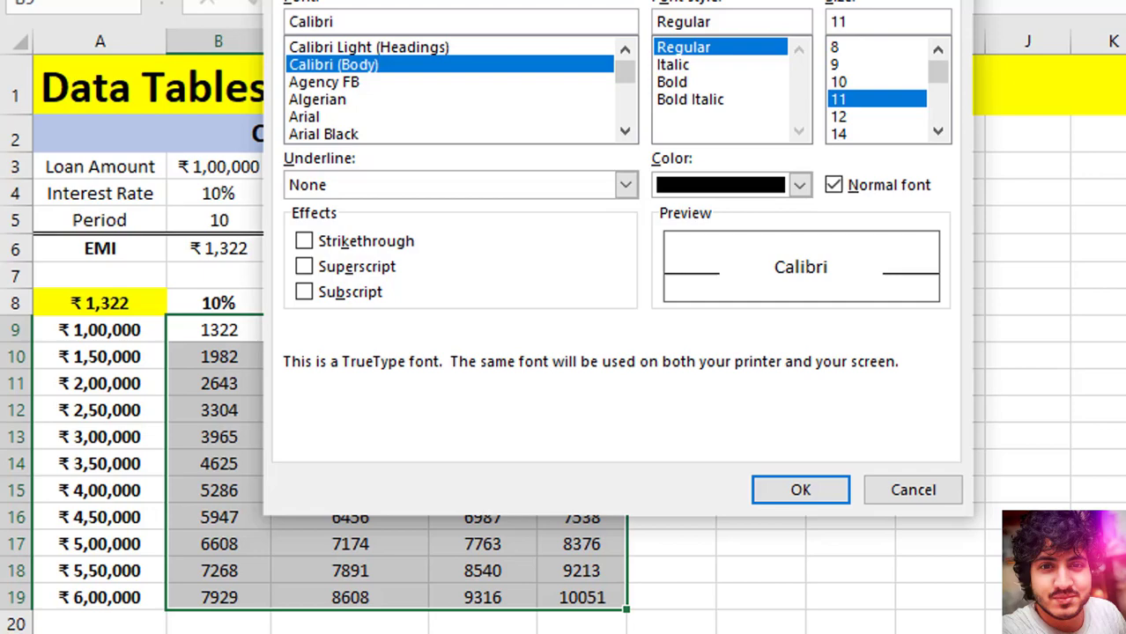
left_click(264, 73)
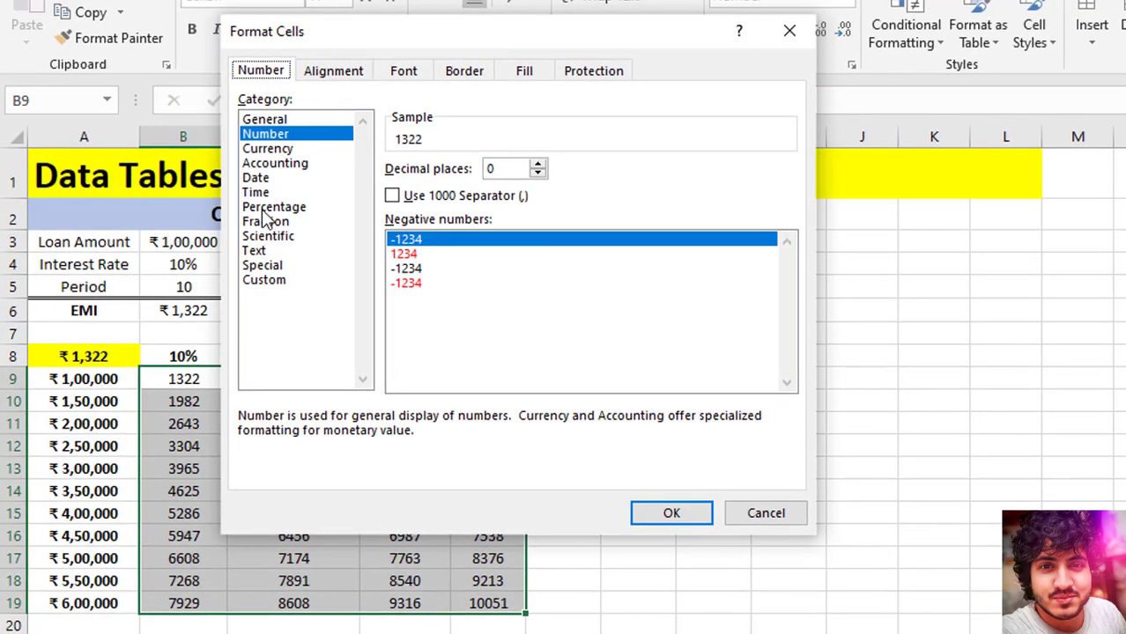
left_click(268, 148)
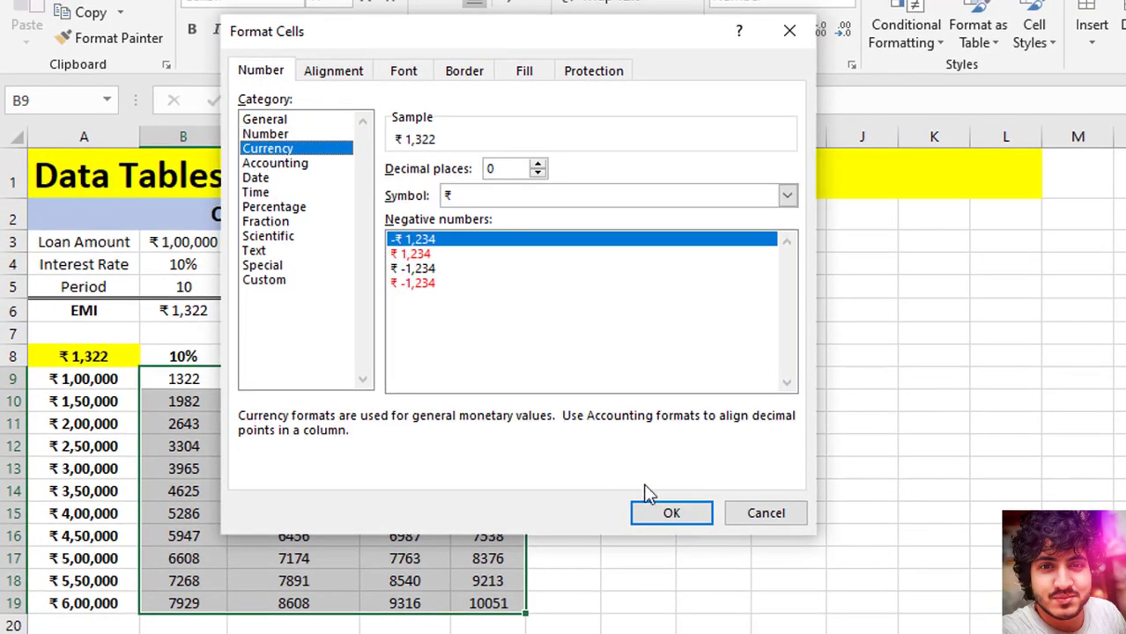
left_click(671, 512)
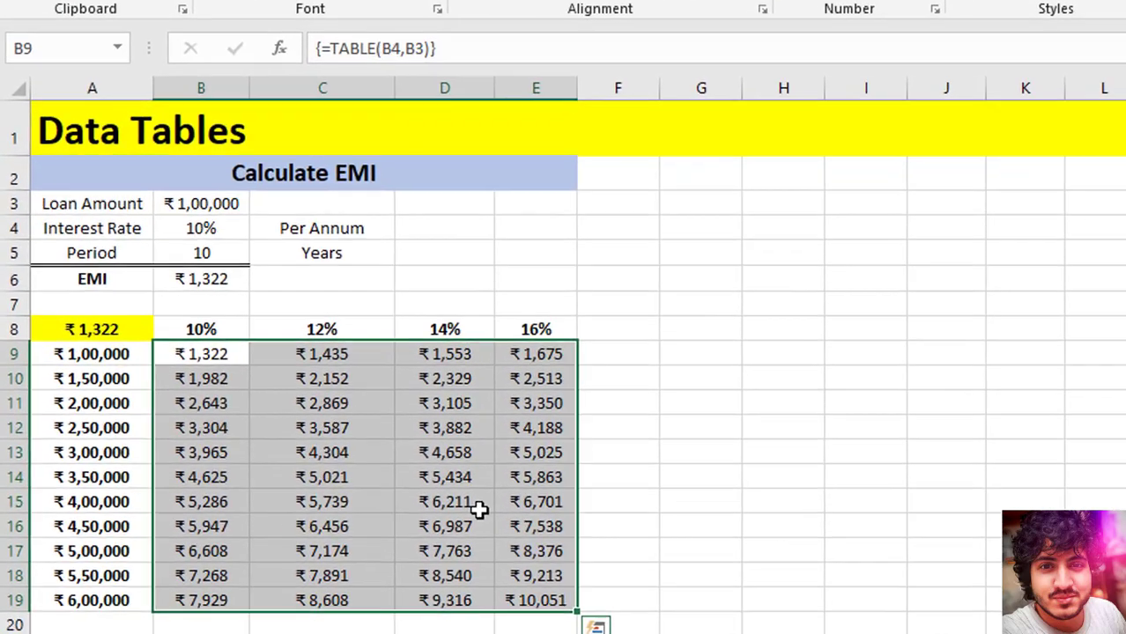
left_click(436, 520)
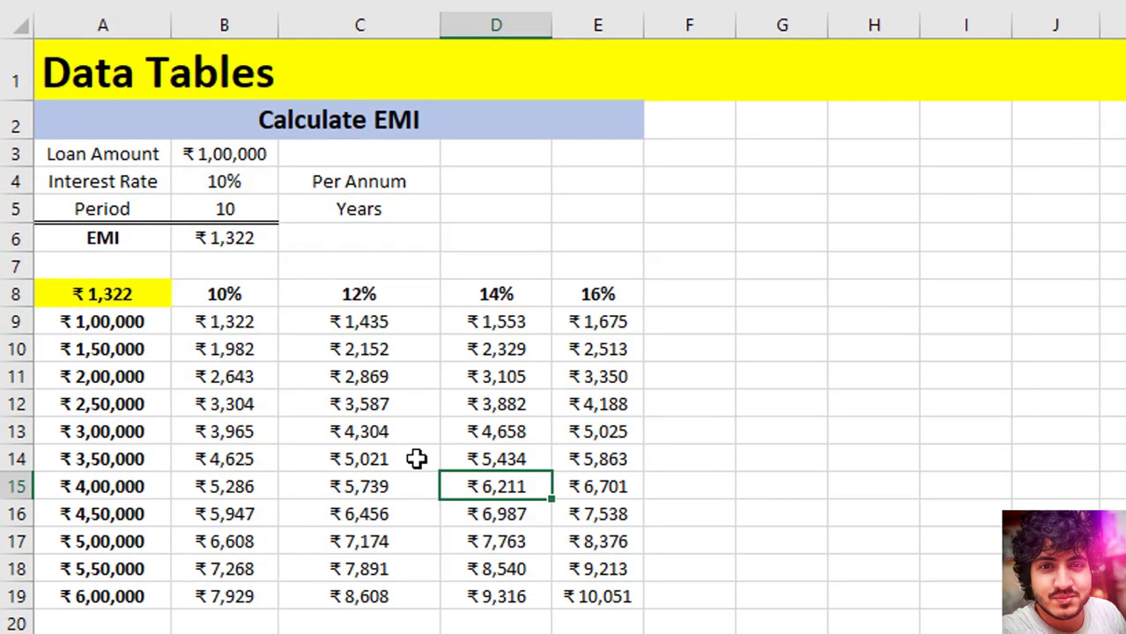
left_click(497, 298)
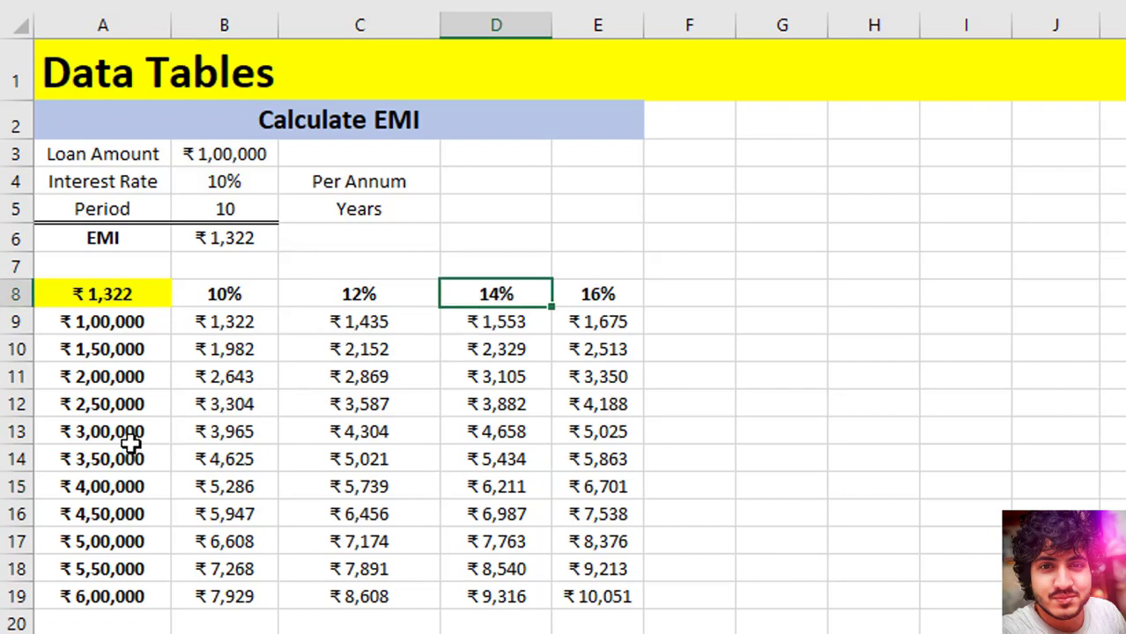
left_click_drag(137, 431, 493, 433)
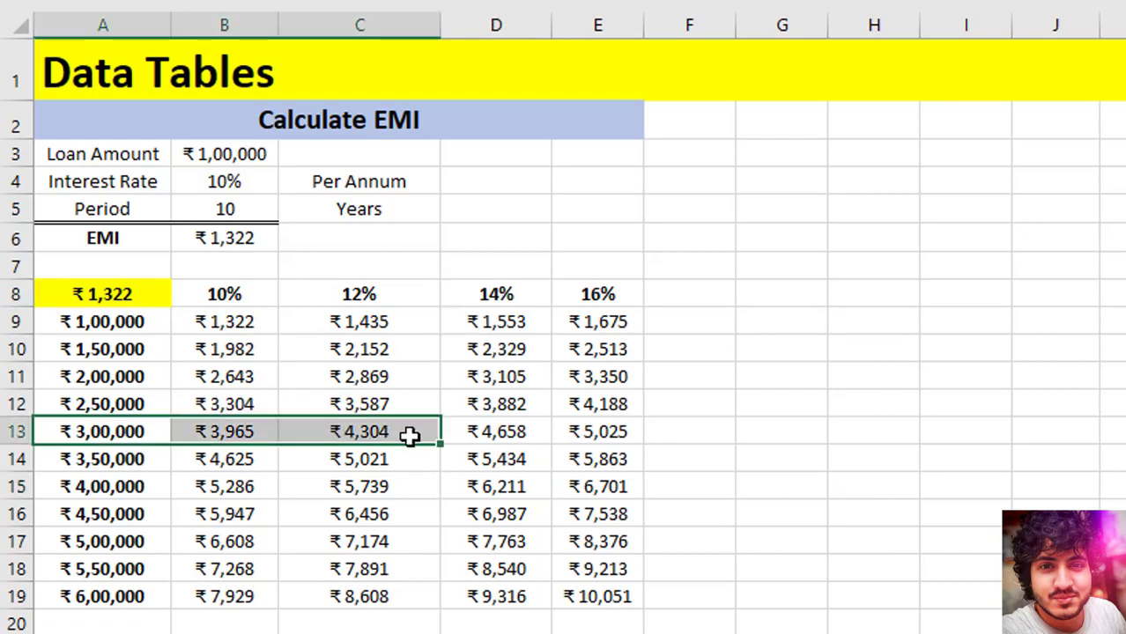
left_click(495, 432)
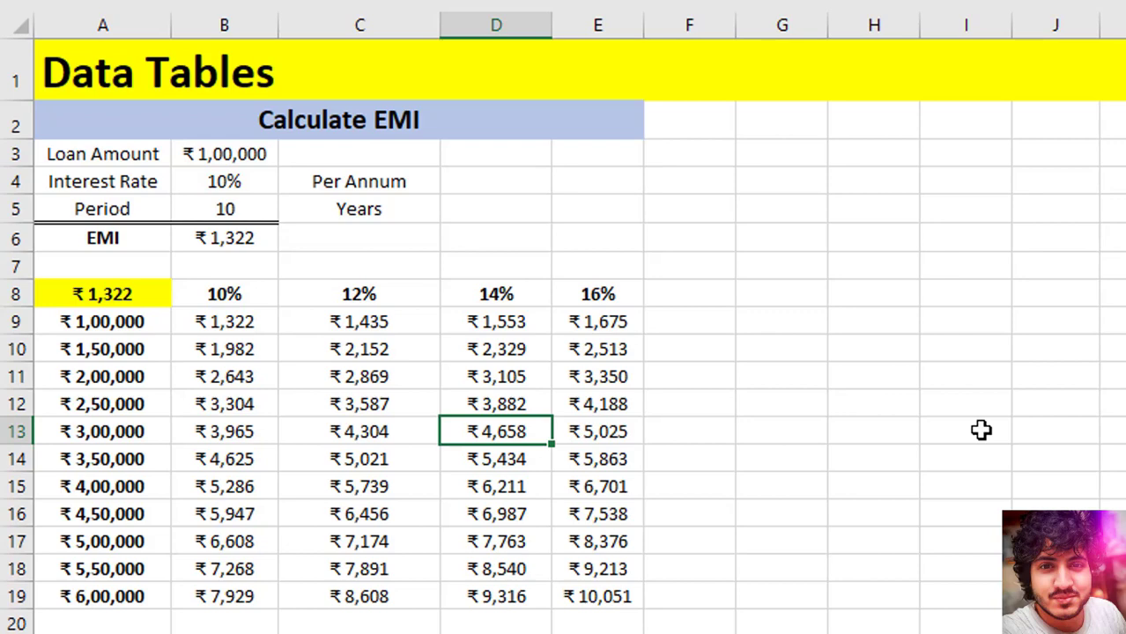
left_click(321, 365)
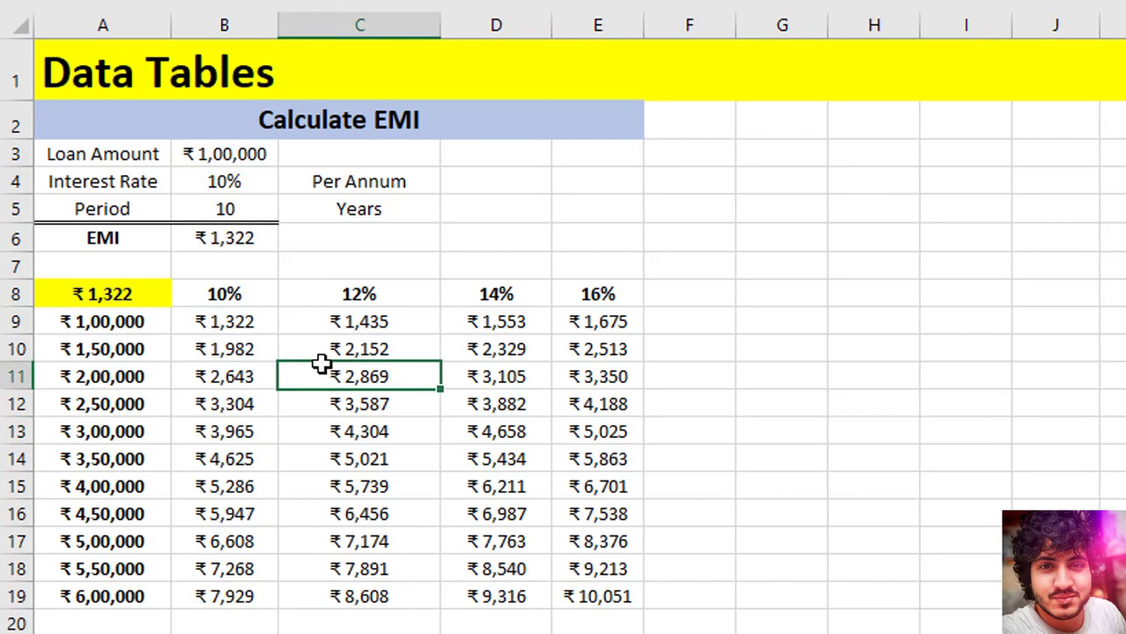